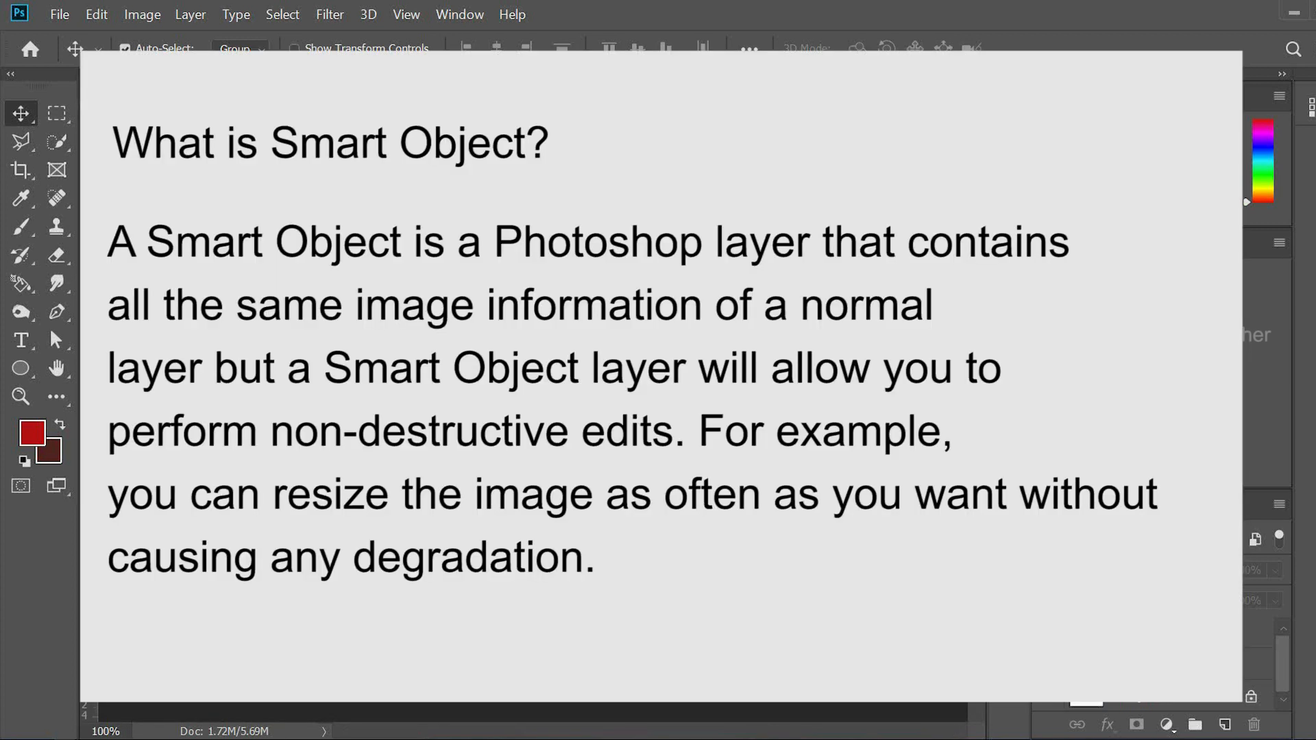
Step: Convert the tree copy layer to a smart object
{"action": "left_click_drag", "start_coordinate": [1246, 488], "coordinate": [1239, 323]}
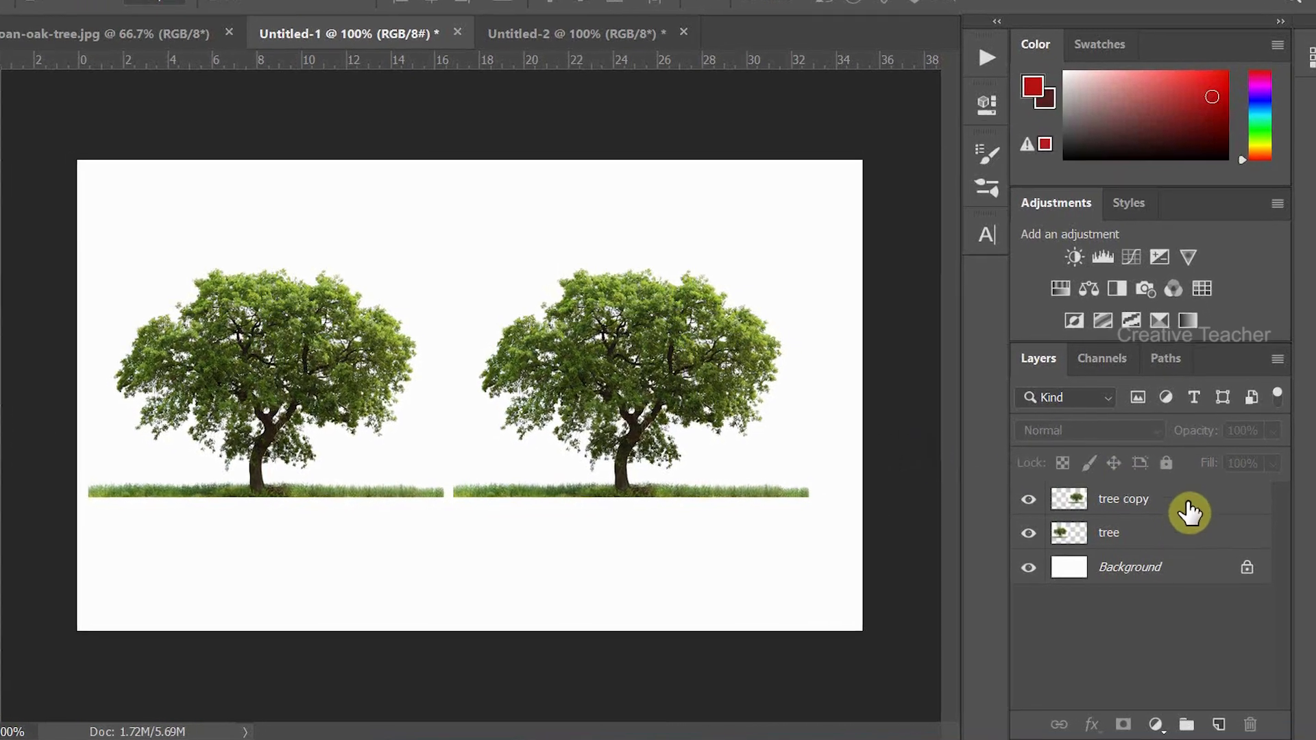
{"action": "left_click", "coordinate": [1195, 525]}
{"action": "right_click", "coordinate": [1178, 488]}
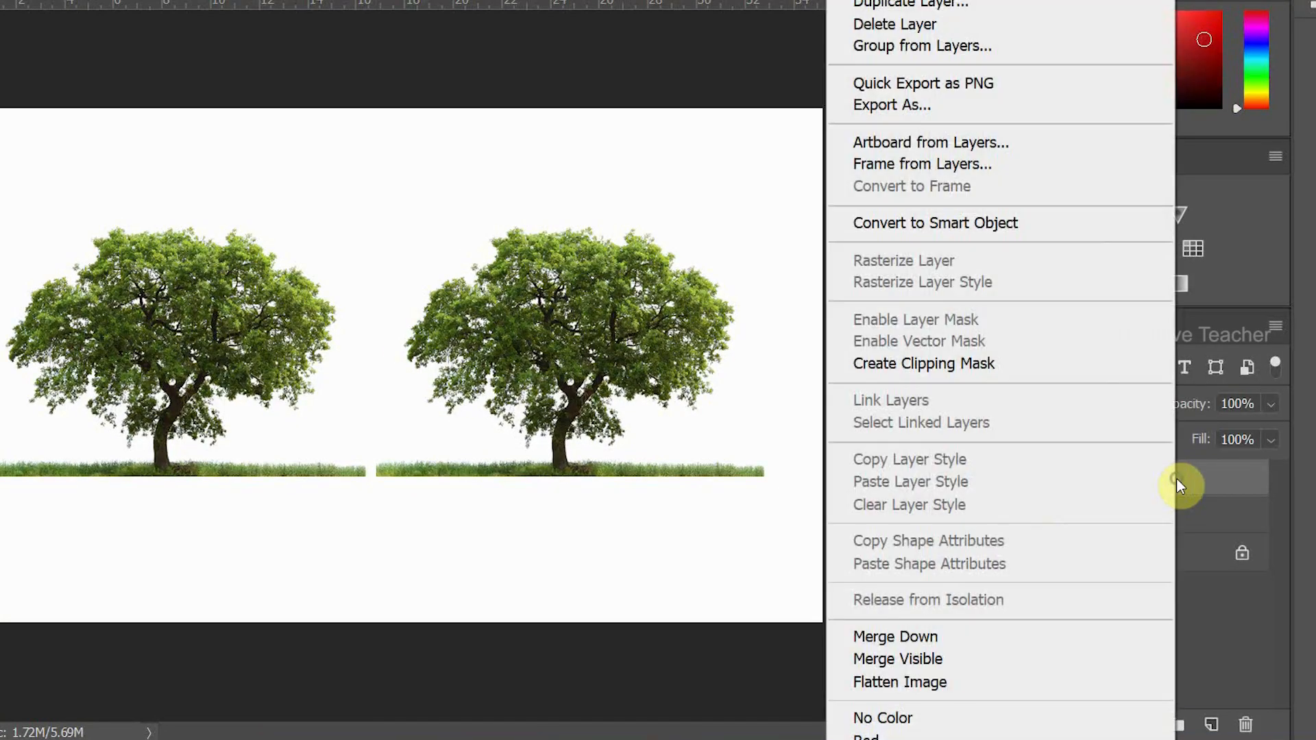
{"action": "left_click", "coordinate": [976, 233]}
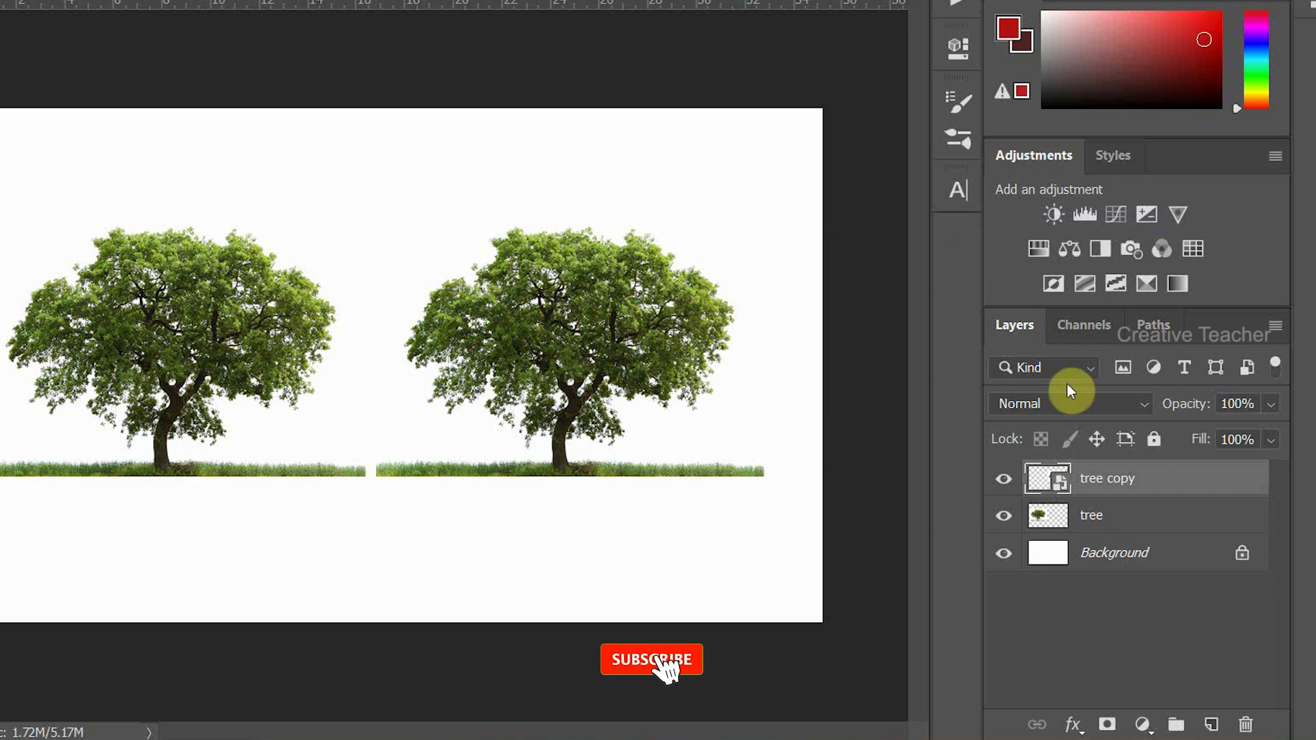
Step: Scale the tree copy and tree layers together down to 1% using Free Transform
{"action": "left_click", "coordinate": [1108, 517], "text": "shift"}
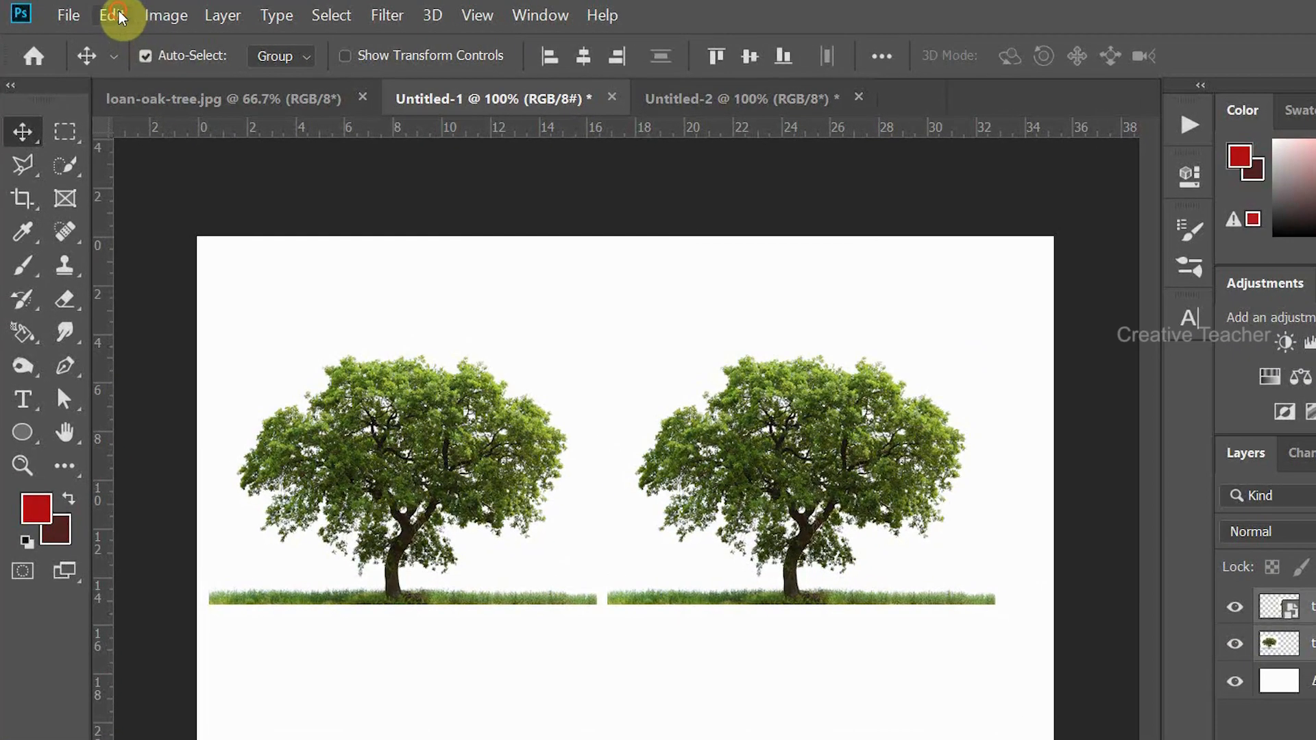
{"action": "left_click", "coordinate": [119, 18]}
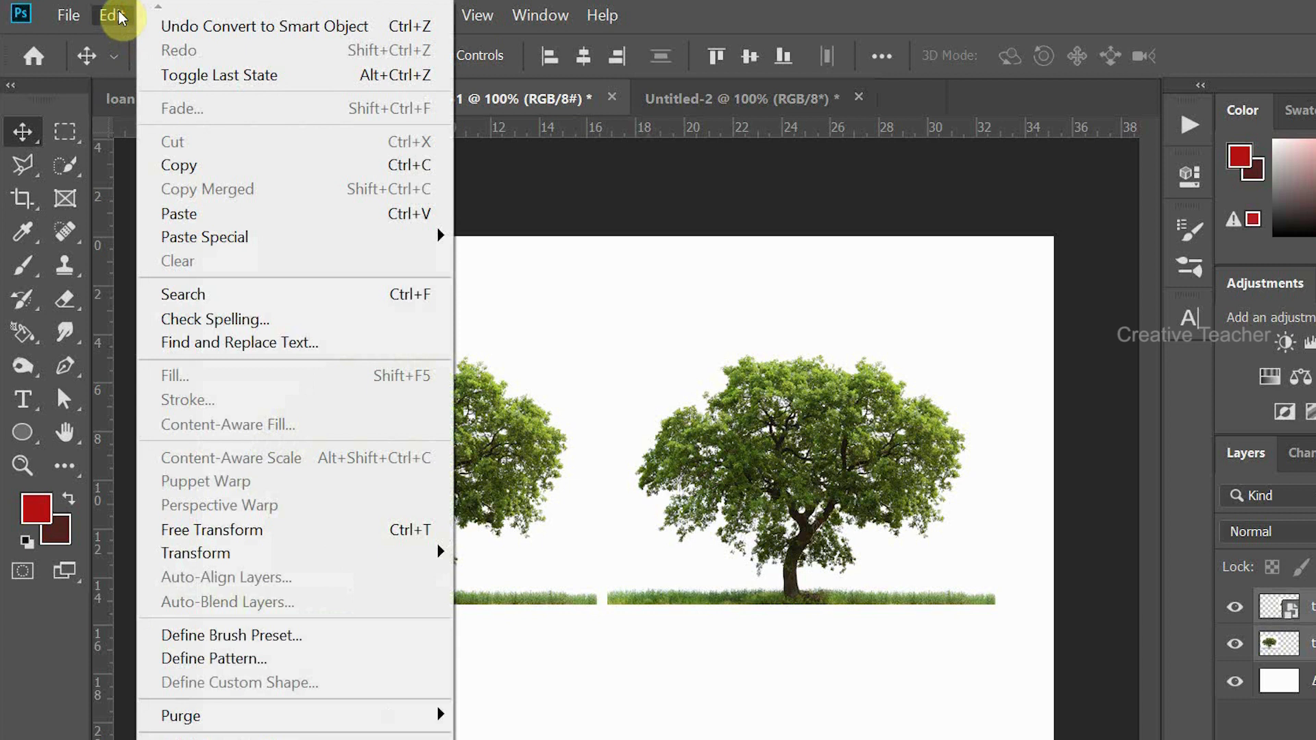
{"action": "left_click", "coordinate": [233, 538]}
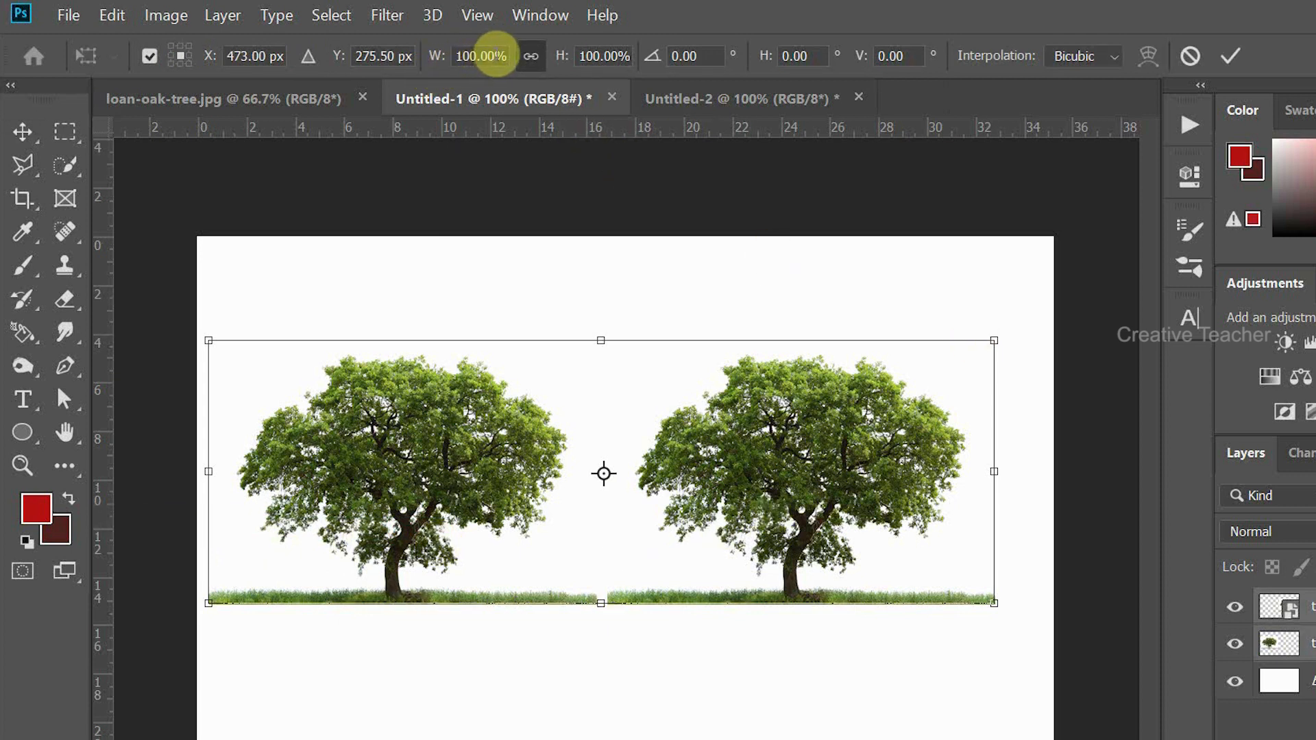
{"action": "left_click", "coordinate": [456, 55]}
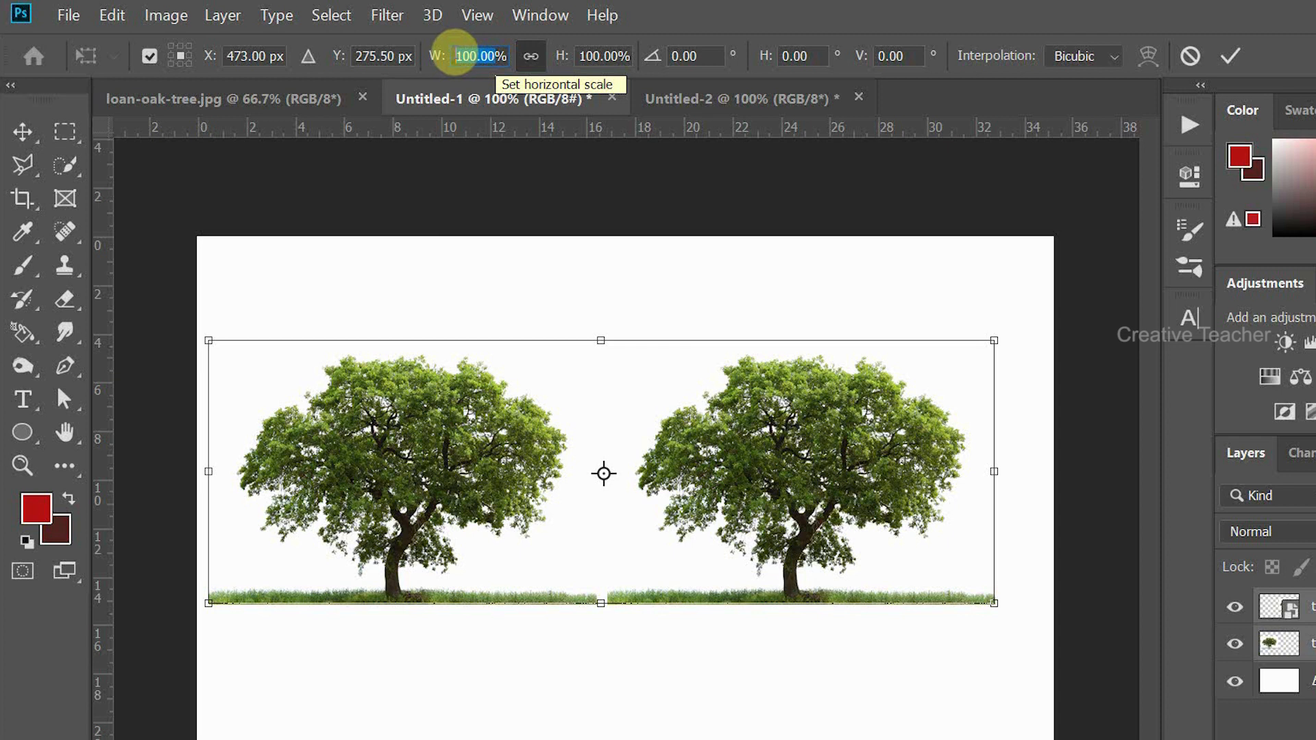
{"action": "type", "text": "1"}
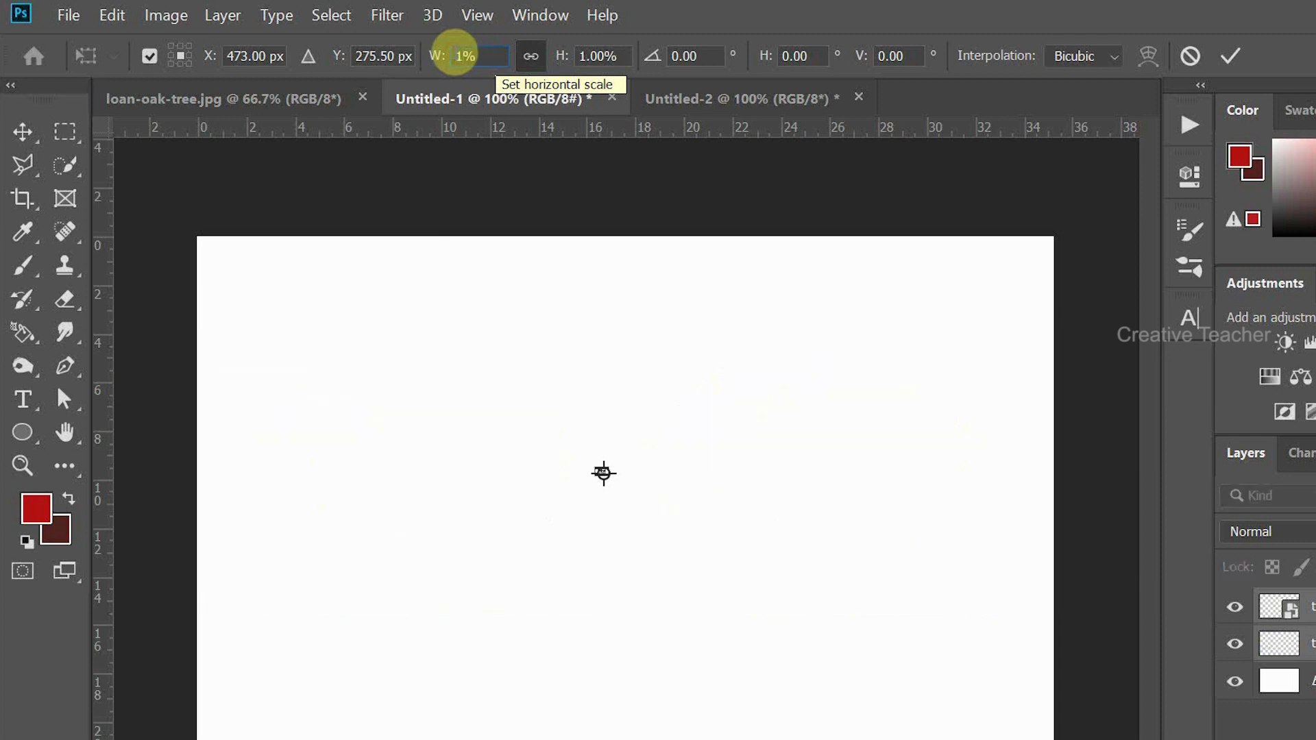
{"action": "key", "text": "Return"}
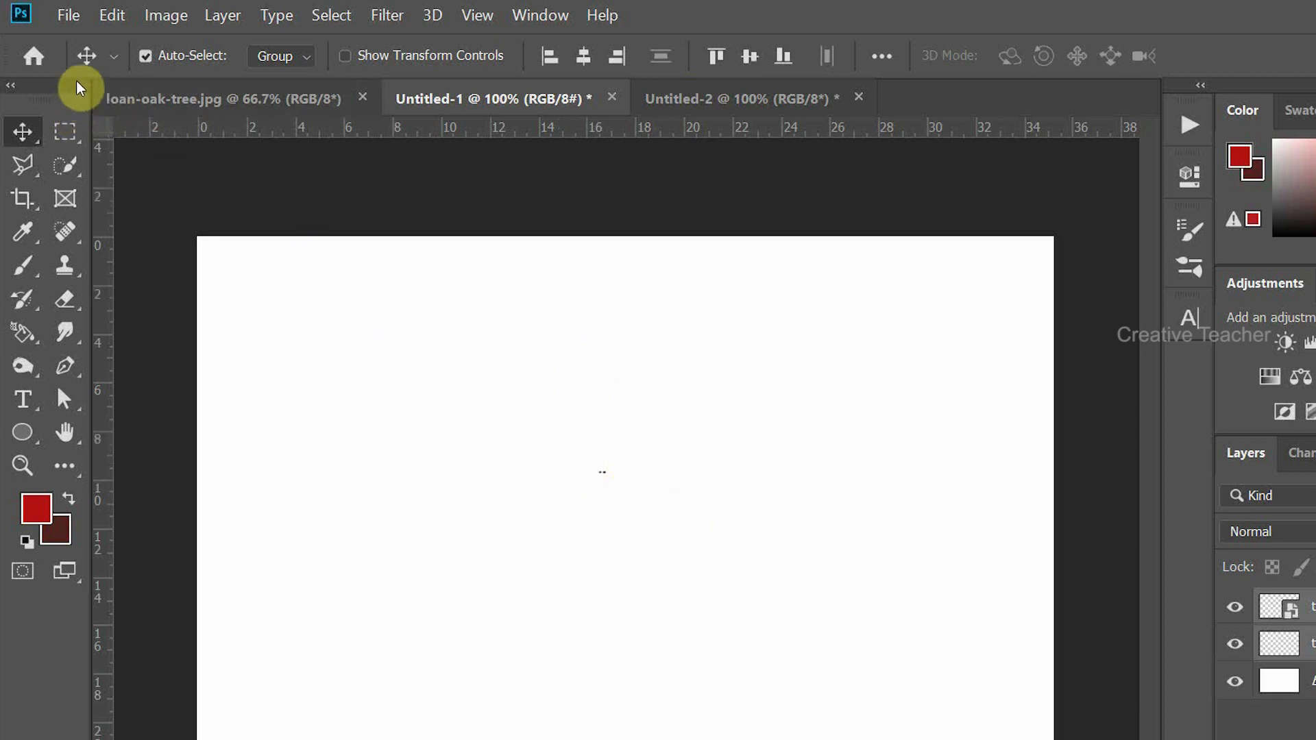
Step: Free Transform both tree layers back up to about 8860% width and 13700% height, filling most of the canvas
{"action": "left_click", "coordinate": [113, 15]}
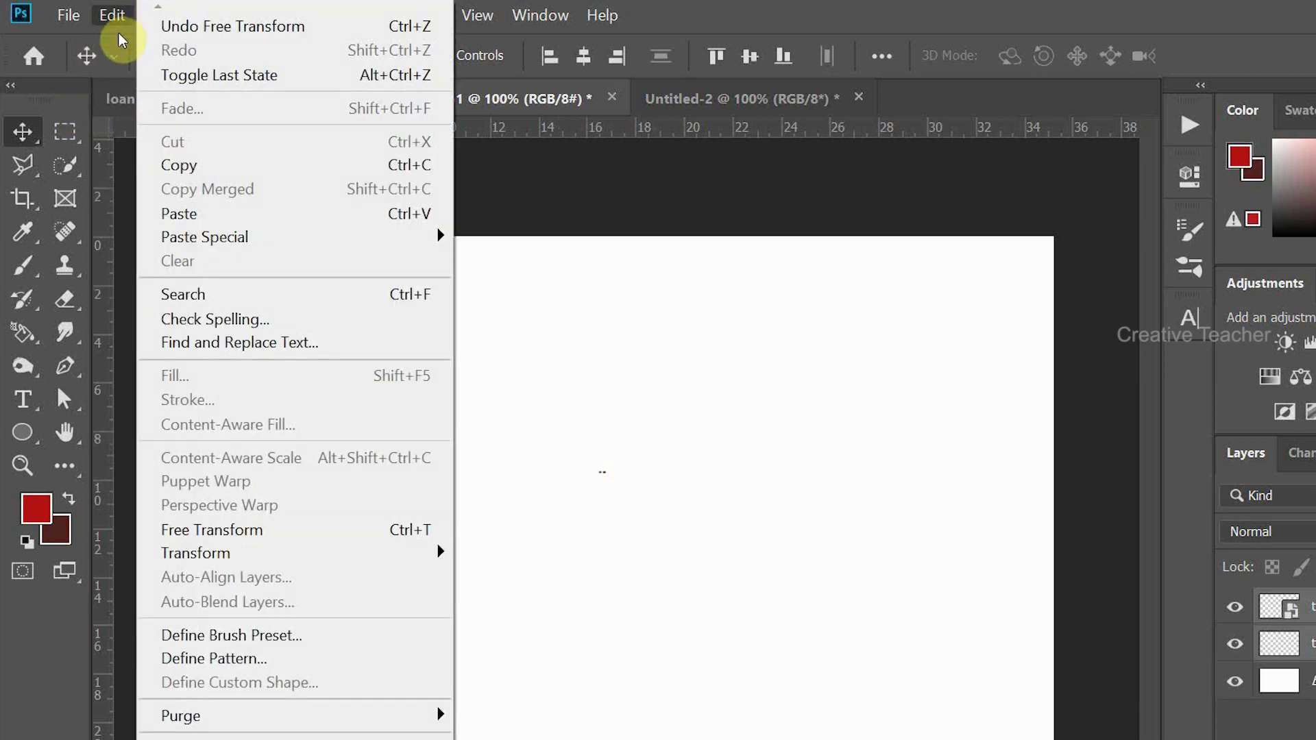
{"action": "left_click", "coordinate": [216, 531]}
{"action": "left_click_drag", "start_coordinate": [439, 57], "coordinate": [913, 75]}
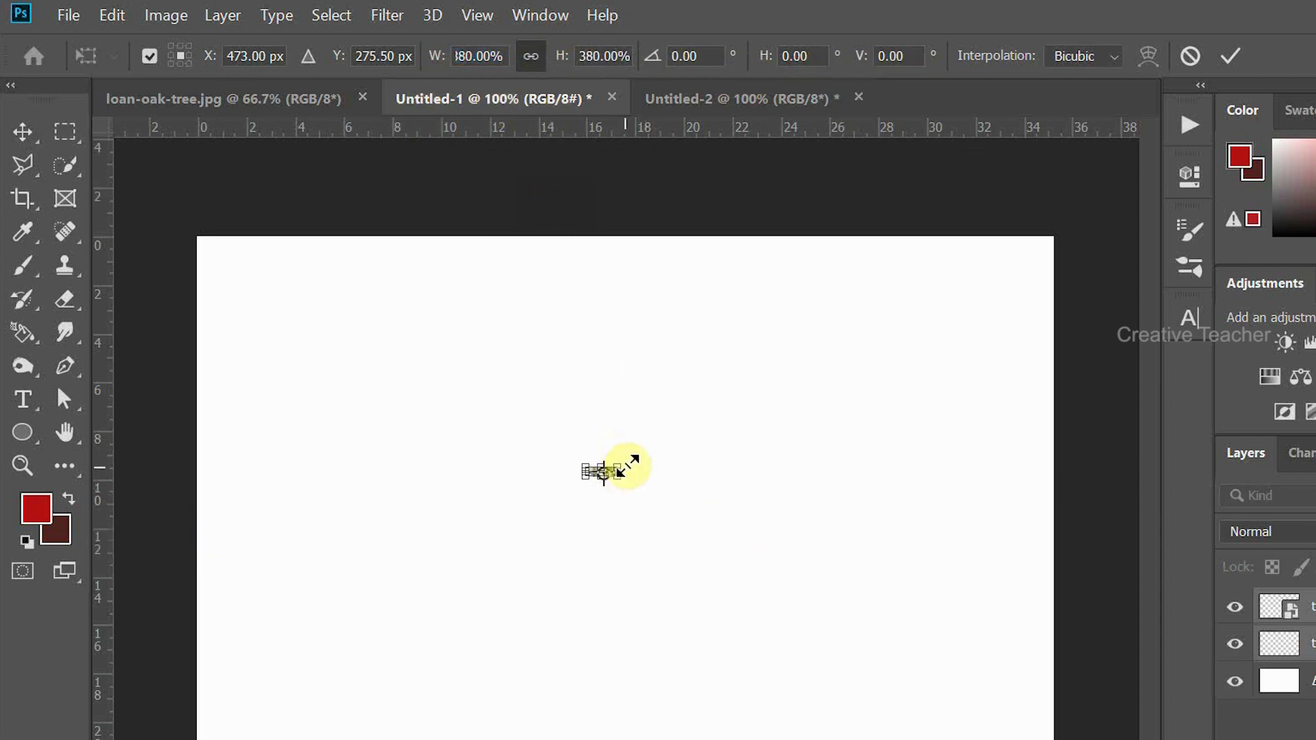
{"action": "left_click_drag", "start_coordinate": [620, 458], "coordinate": [887, 368]}
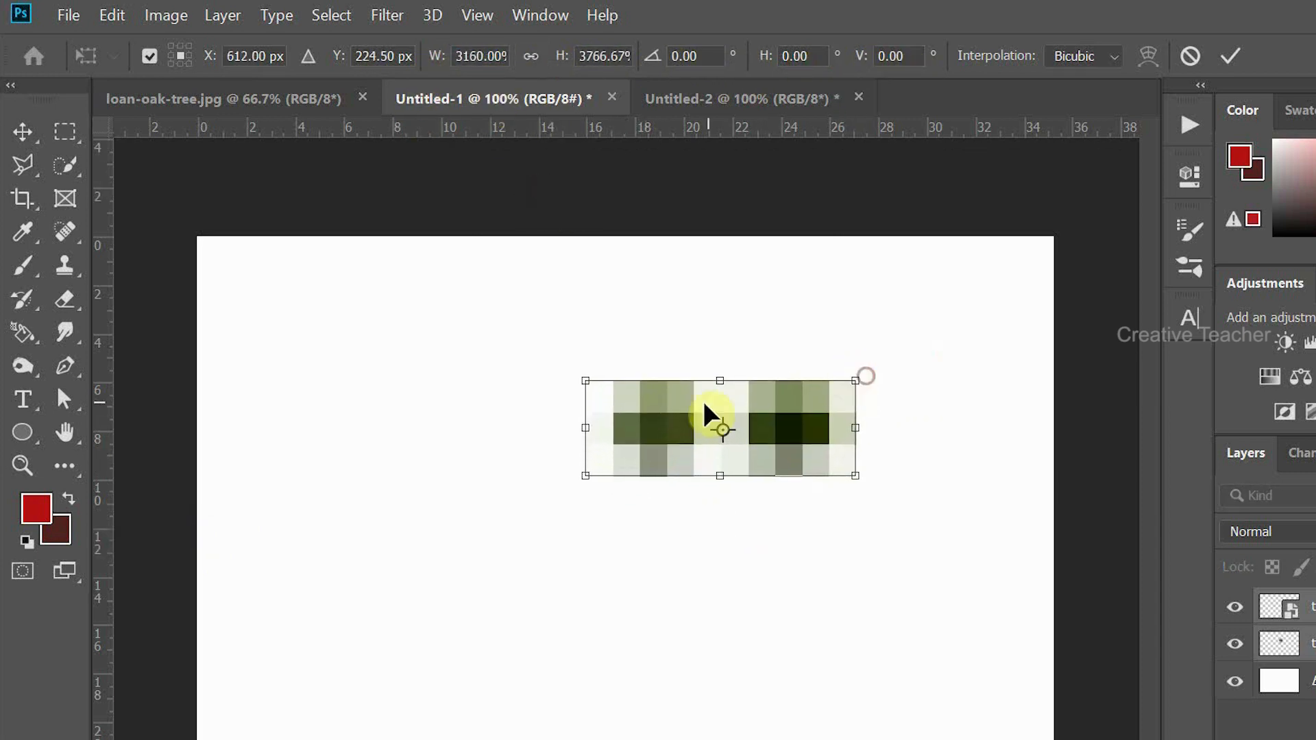
{"action": "left_click_drag", "start_coordinate": [584, 379], "coordinate": [274, 309]}
{"action": "left_click_drag", "start_coordinate": [853, 473], "coordinate": [1003, 643]}
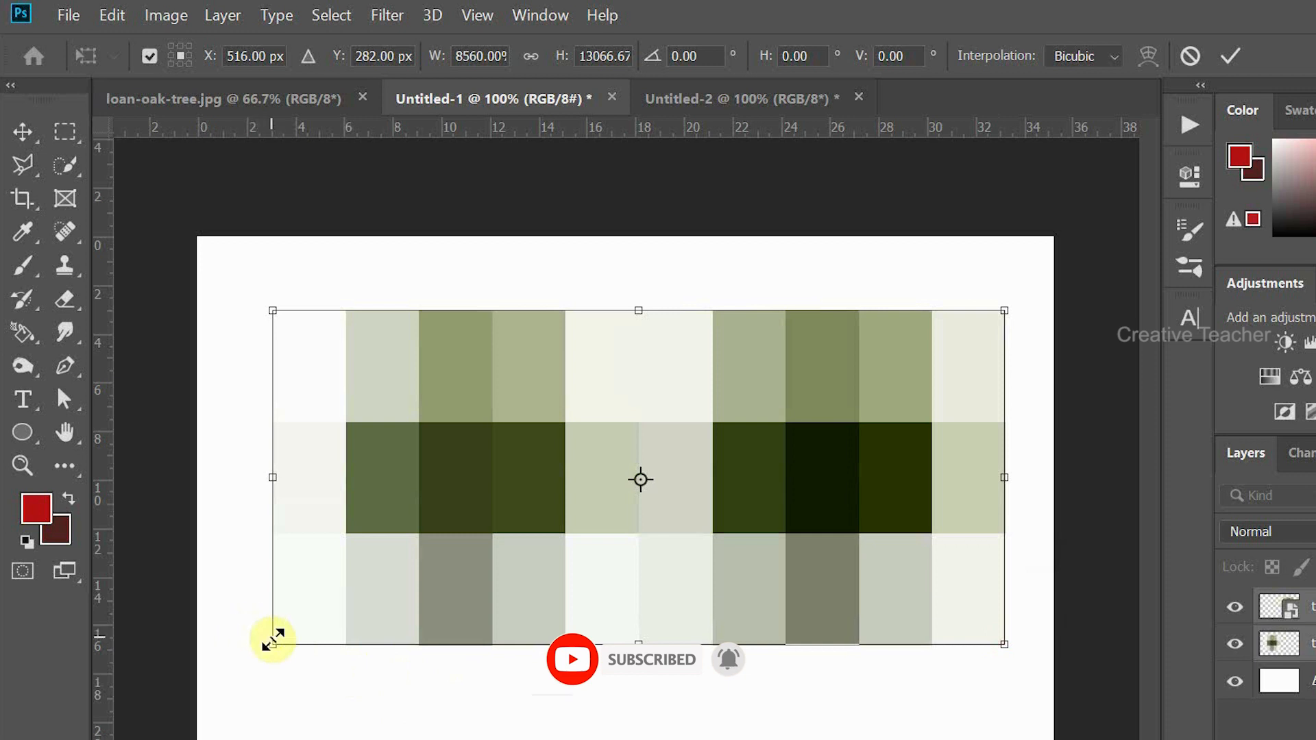
{"action": "left_click_drag", "start_coordinate": [266, 637], "coordinate": [247, 660]}
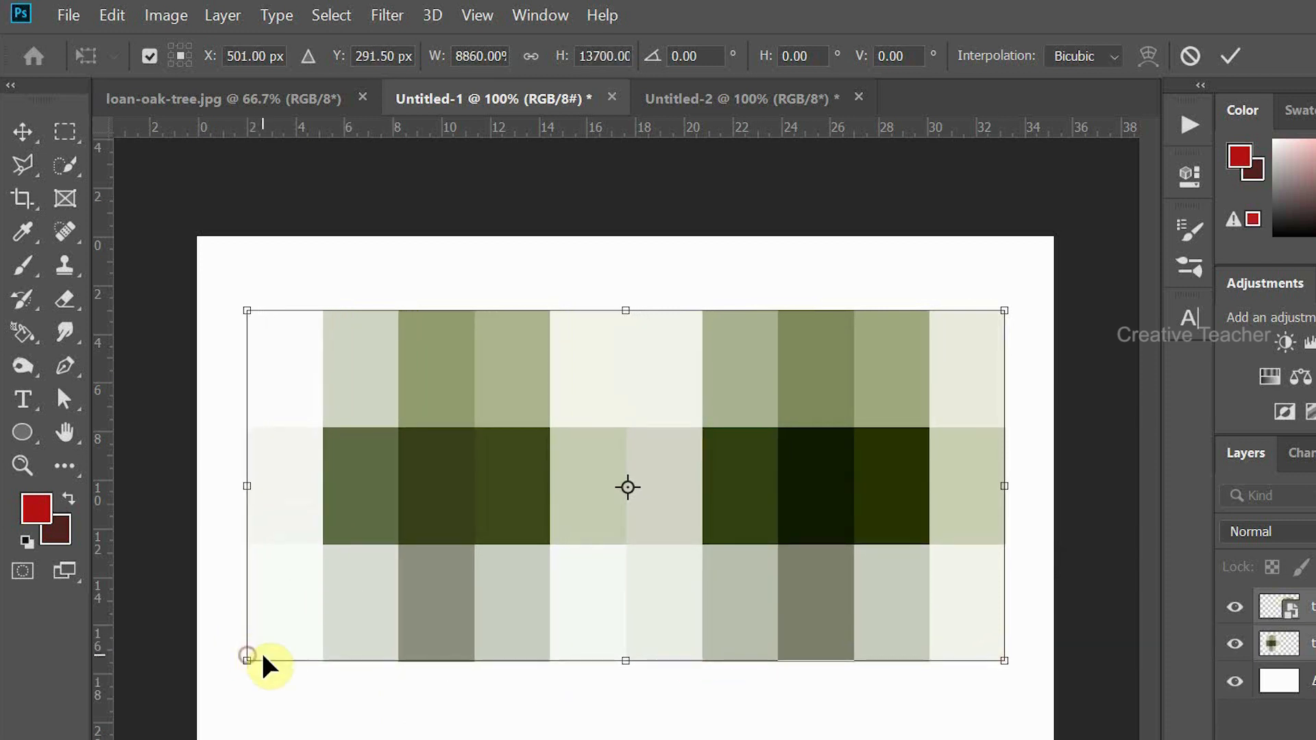
{"action": "key", "text": "Return"}
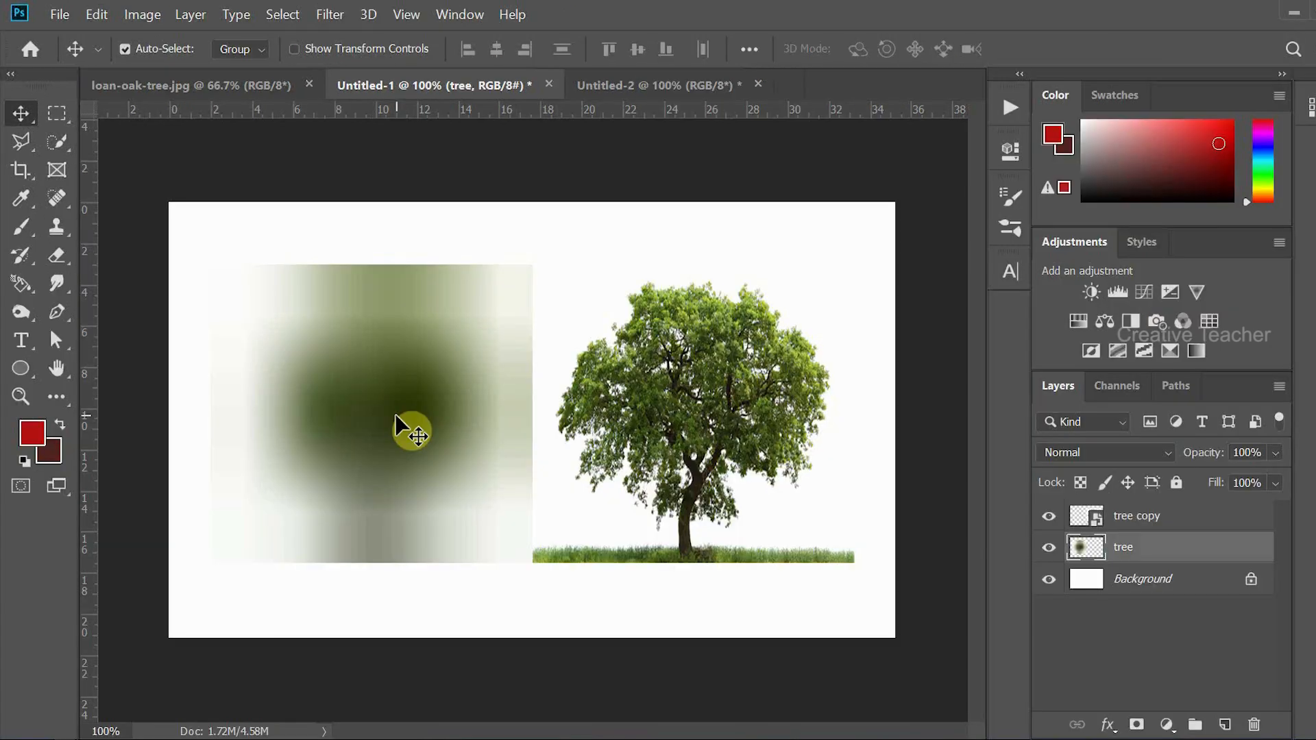
Step: In the Untitled-2 business card document, convert the email, phone and Company Name text layers into one smart object
{"action": "left_click", "coordinate": [685, 105]}
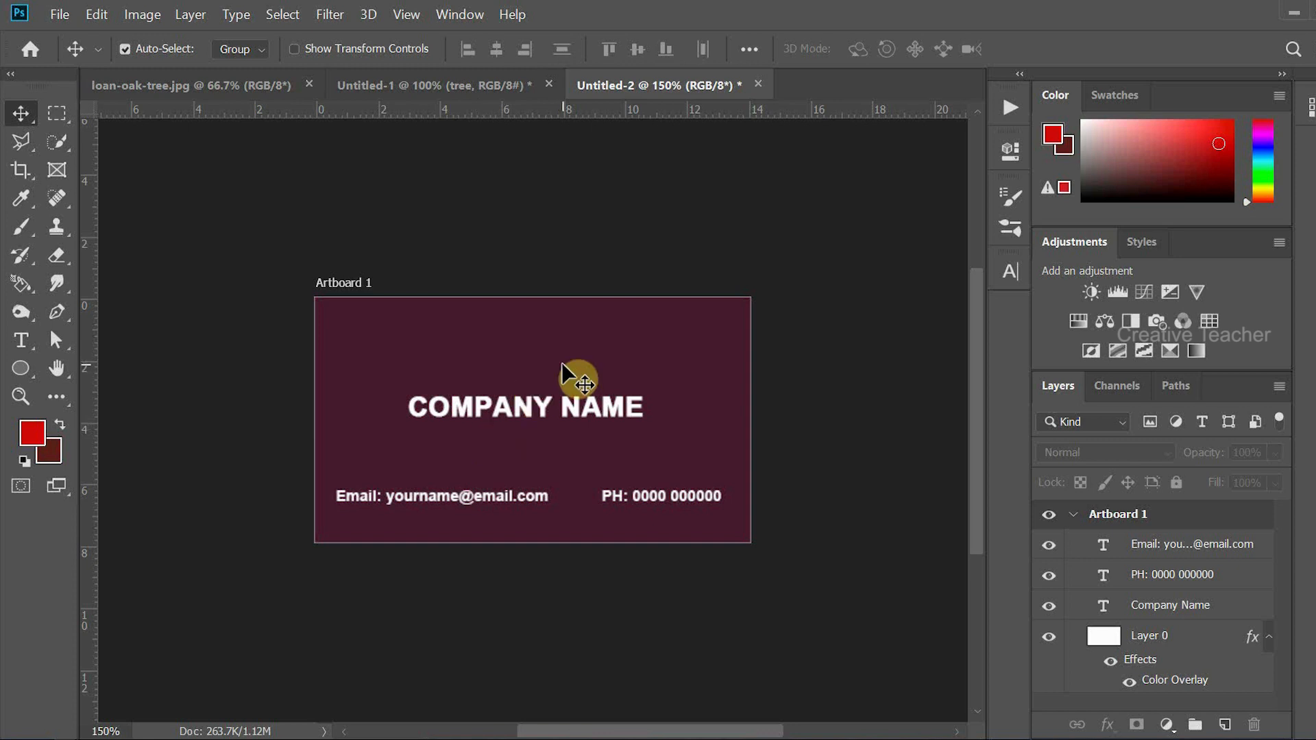
{"action": "left_click", "coordinate": [510, 411]}
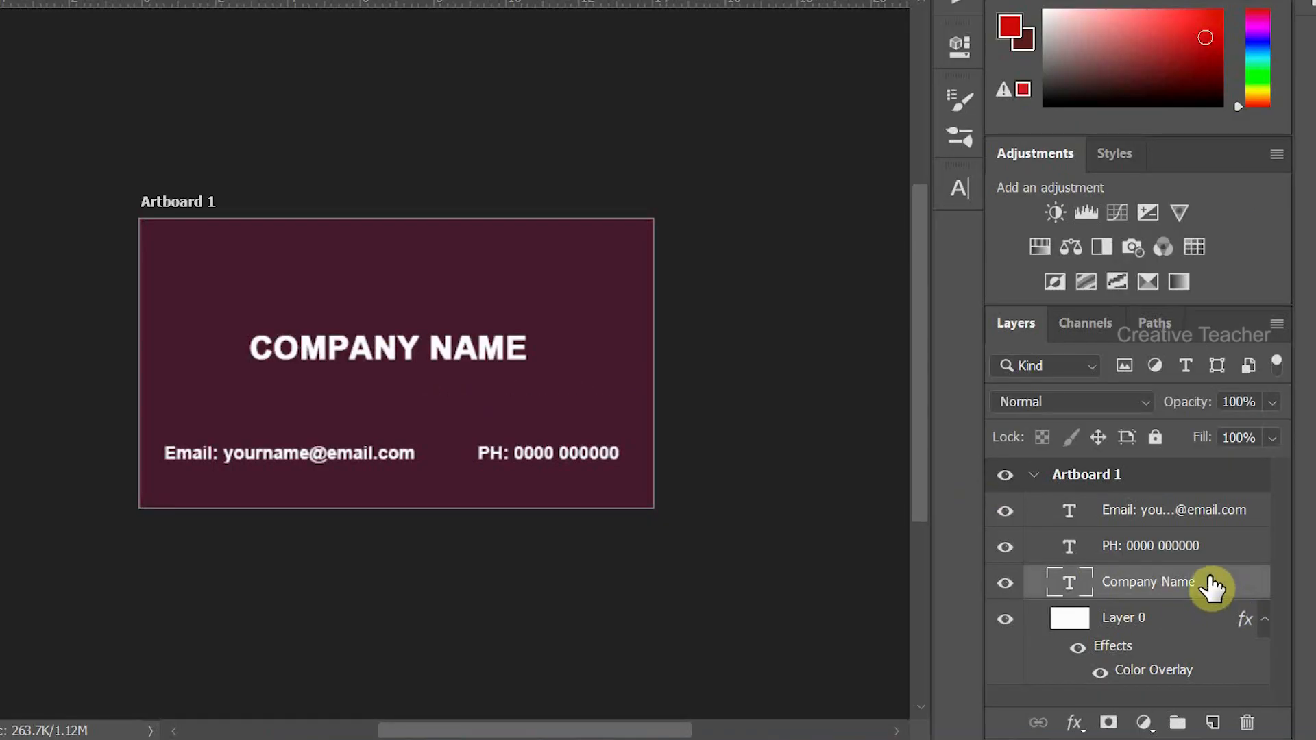
{"action": "left_click", "coordinate": [1200, 514], "text": "shift"}
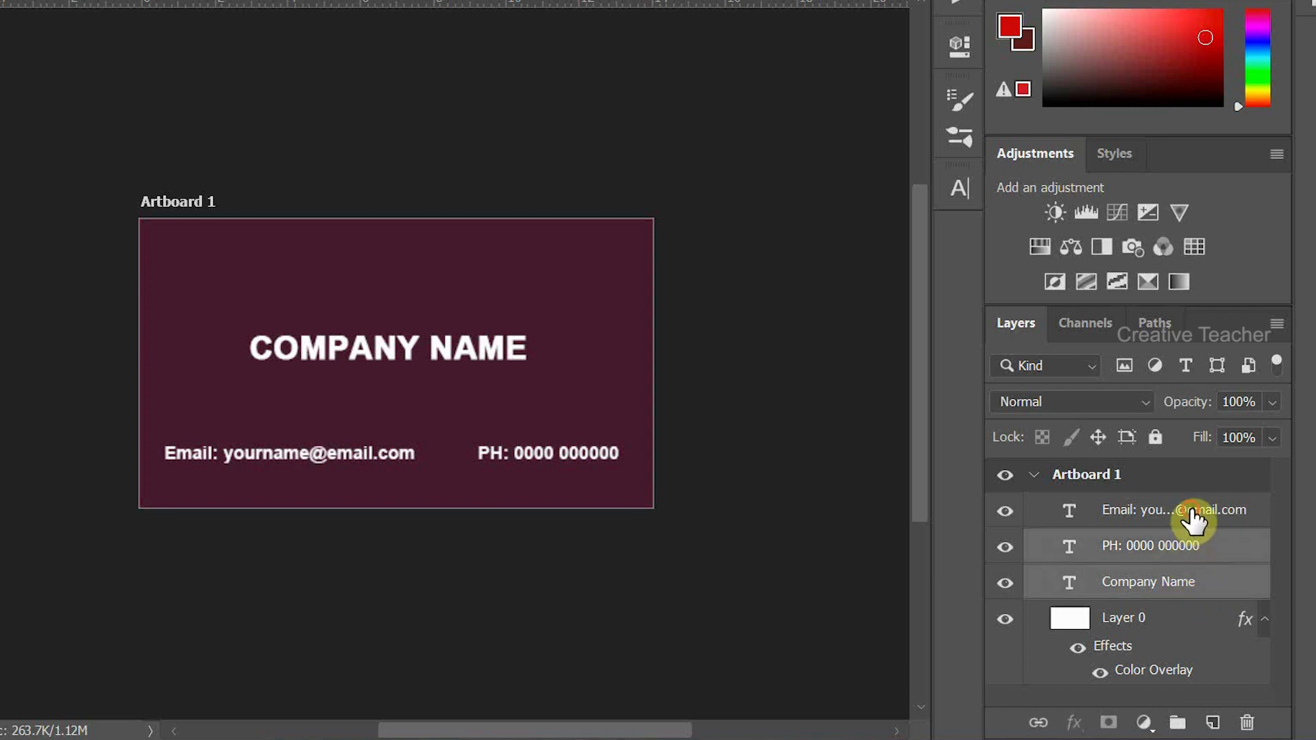
{"action": "right_click", "coordinate": [1194, 552]}
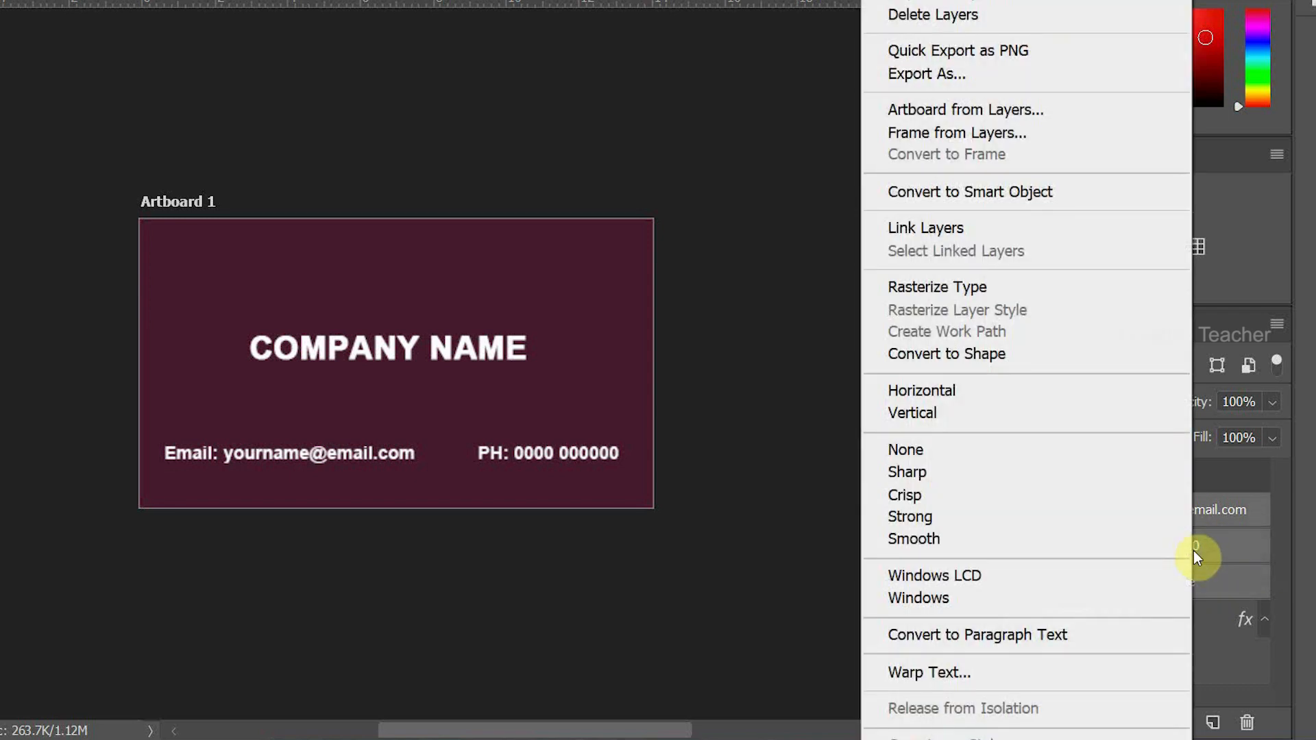
{"action": "left_click", "coordinate": [1026, 194]}
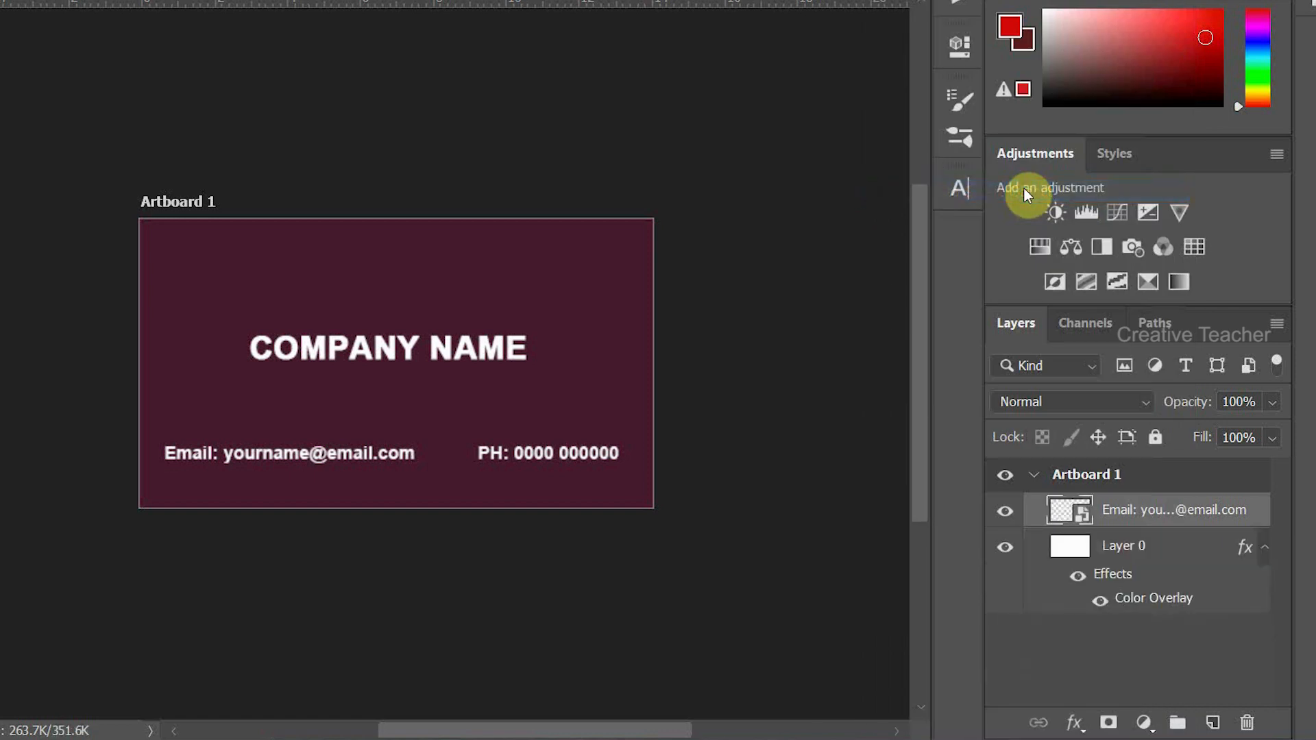
{"action": "left_click", "coordinate": [719, 430]}
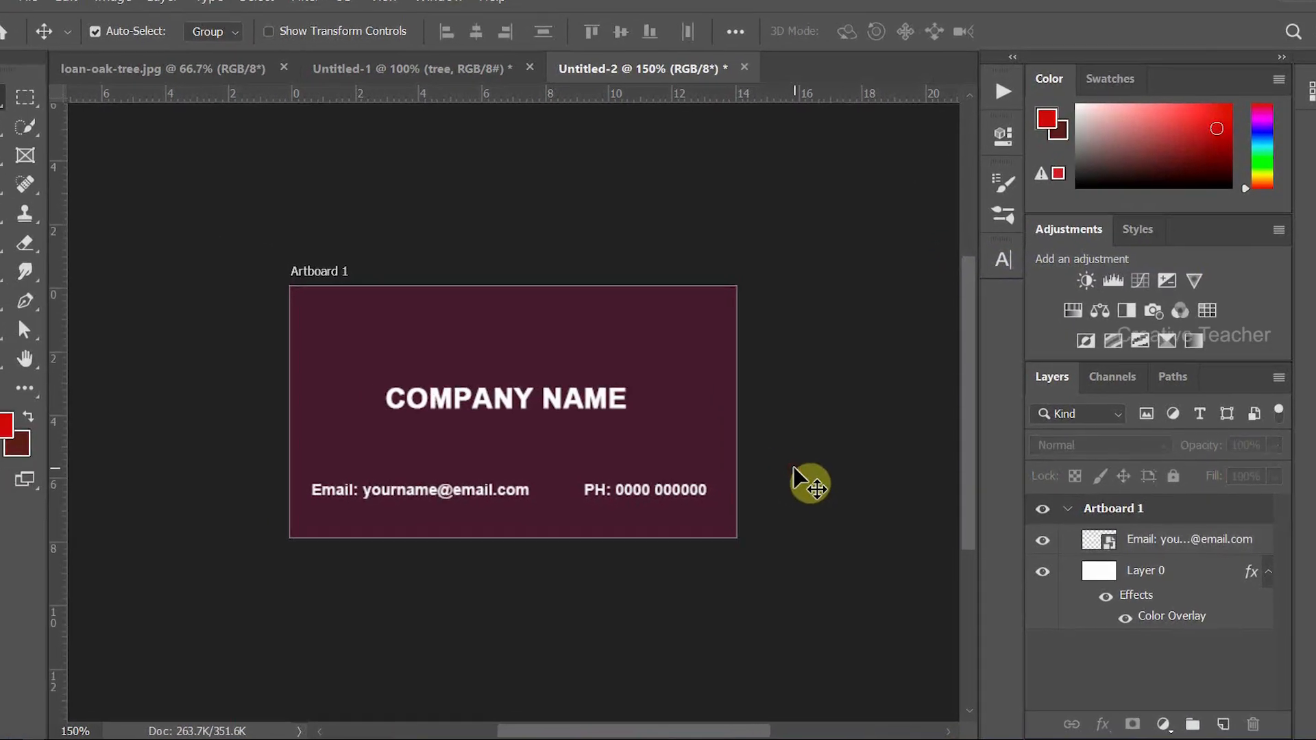
Step: Duplicate Artboard 1 three times to form a two-by-two grid of business cards
{"action": "left_click_drag", "start_coordinate": [693, 502], "coordinate": [535, 415]}
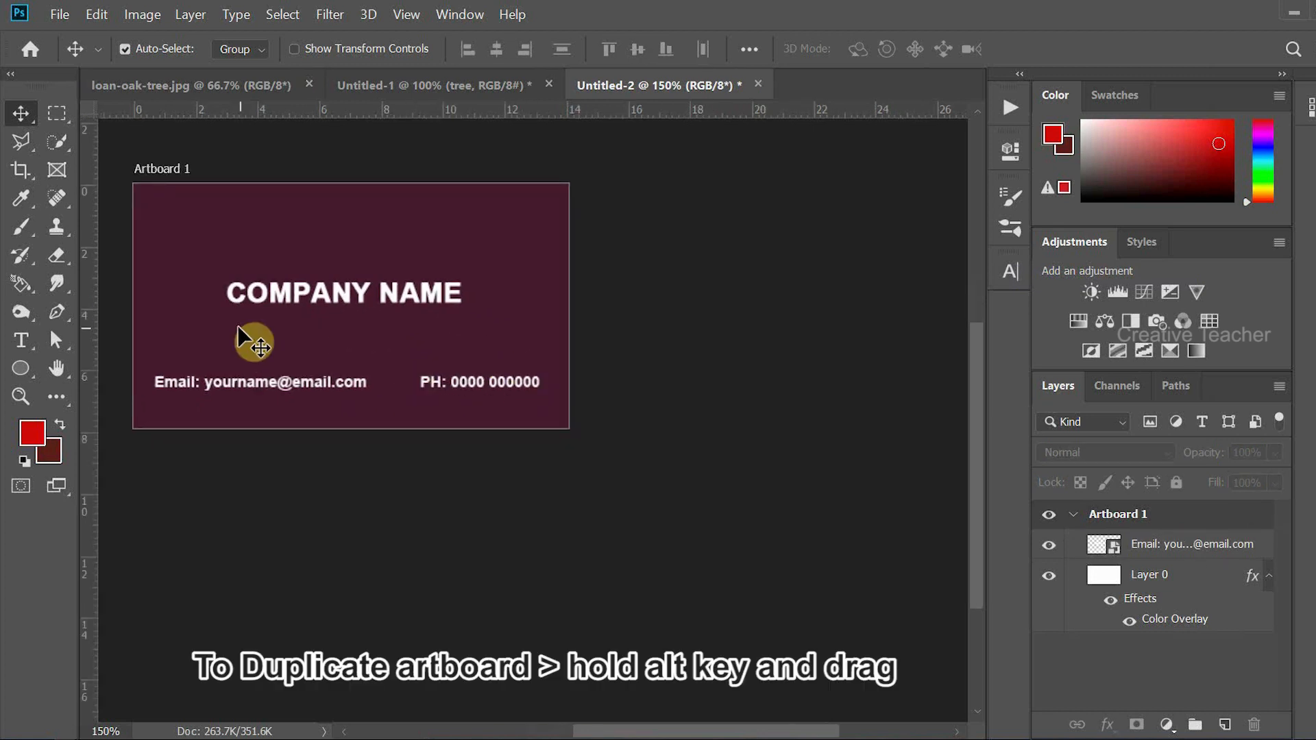
{"action": "left_click_drag", "start_coordinate": [176, 170], "coordinate": [625, 460]}
{"action": "left_click_drag", "start_coordinate": [699, 481], "coordinate": [665, 428]}
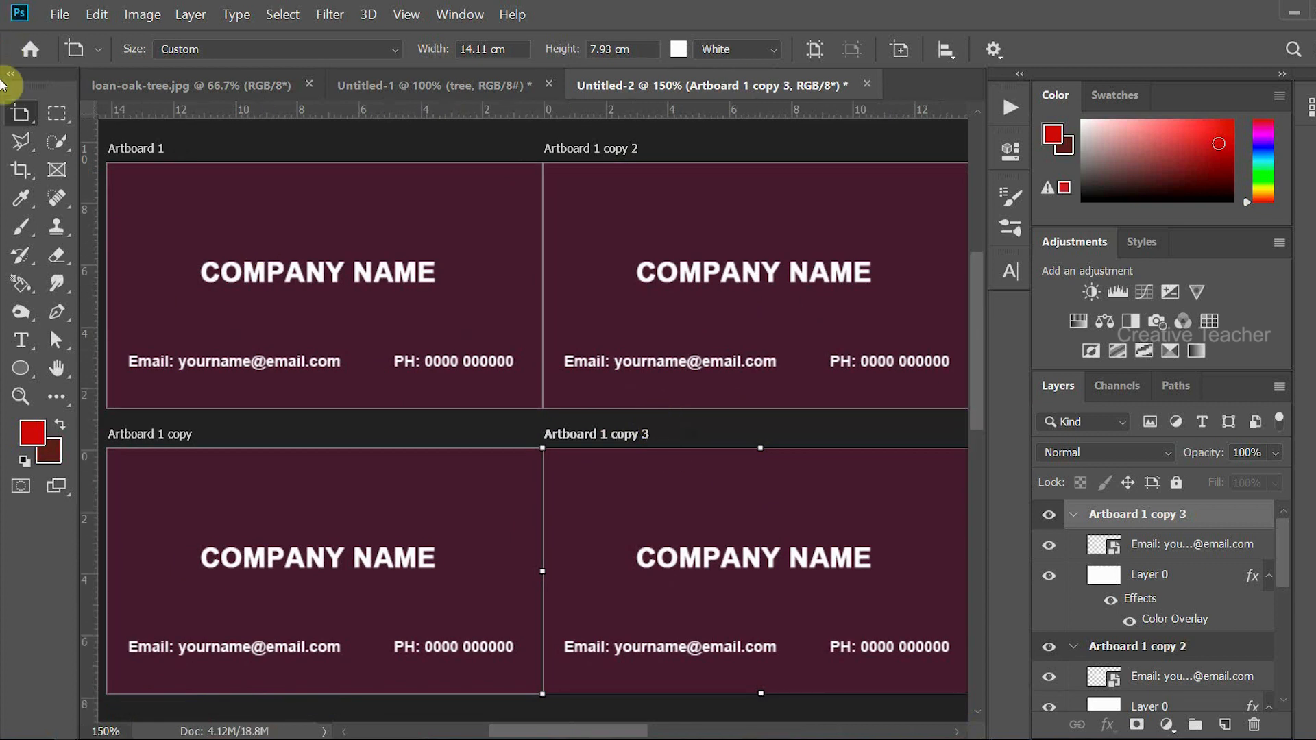
Step: Change the Color Overlay of Layer 0 in Artboard 1 copy 2 to bright red
{"action": "left_click_drag", "start_coordinate": [21, 114], "coordinate": [113, 108]}
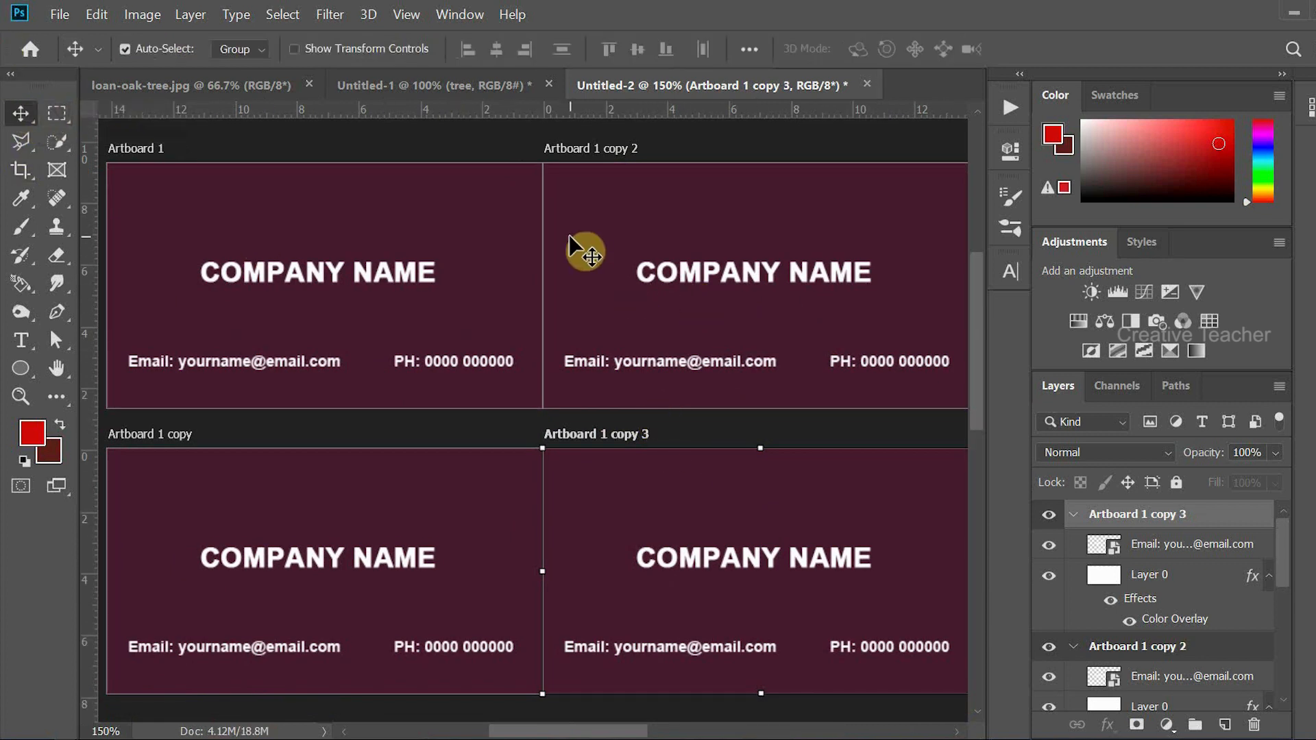
{"action": "left_click", "coordinate": [588, 257]}
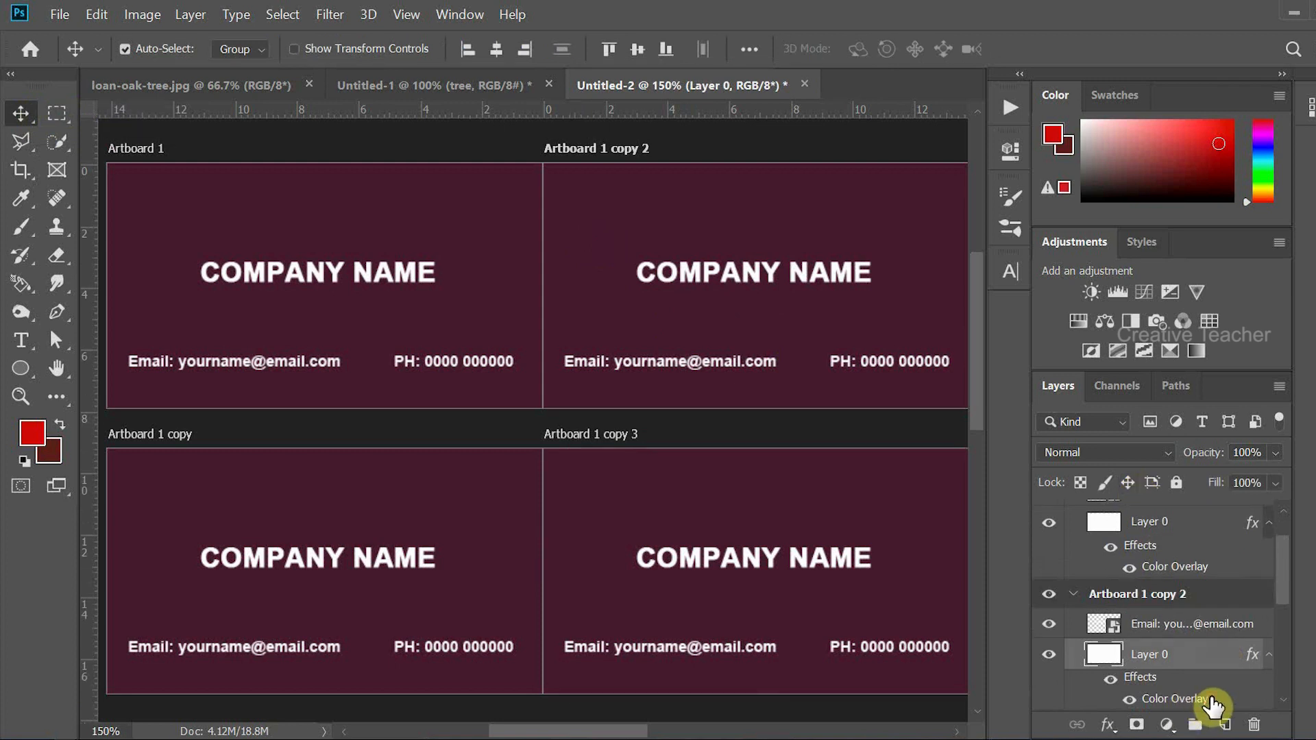
{"action": "double_click", "coordinate": [1210, 704]}
{"action": "left_click", "coordinate": [990, 130]}
{"action": "left_click", "coordinate": [1077, 202]}
{"action": "left_click", "coordinate": [1121, 173]}
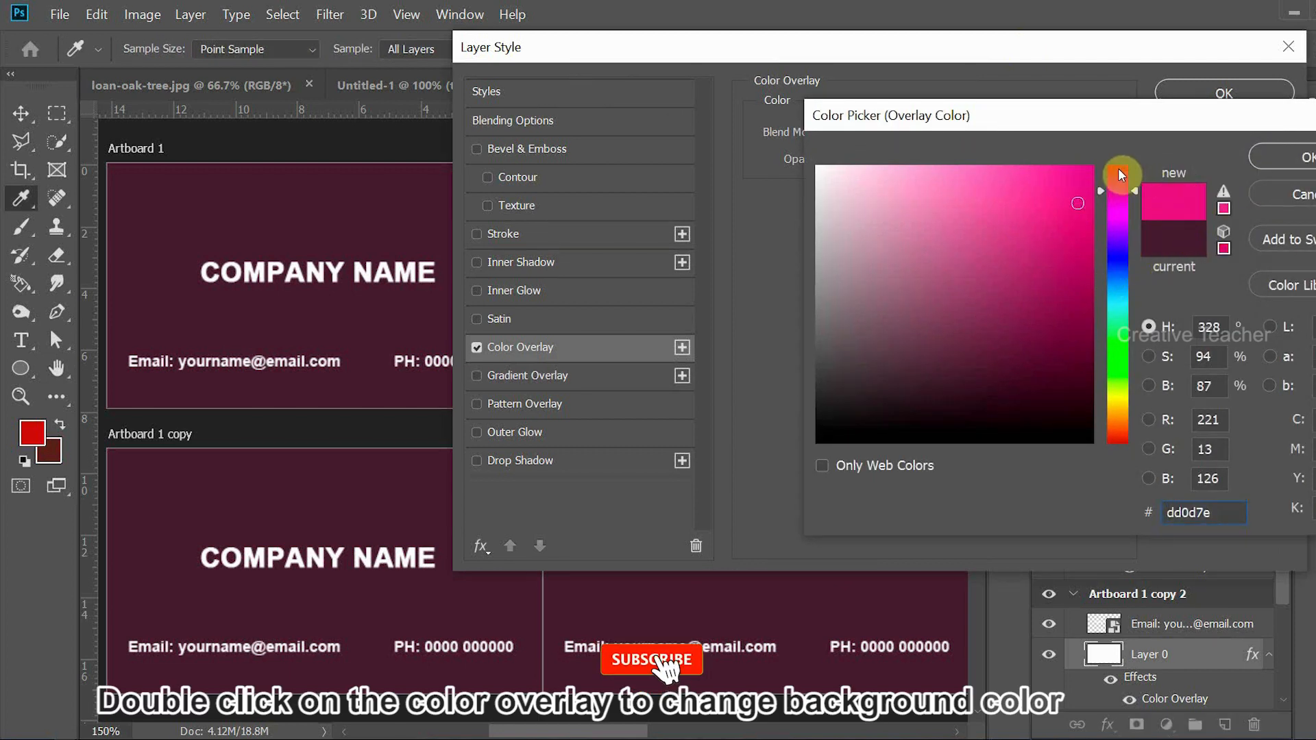
{"action": "left_click", "coordinate": [1280, 159]}
{"action": "left_click", "coordinate": [1197, 89]}
Step: Change the Color Overlay of Layer 0 in Artboard 1 copy to bright blue
{"action": "scroll", "coordinate": [1160, 706], "scroll_direction": "down", "scroll_amount": 2}
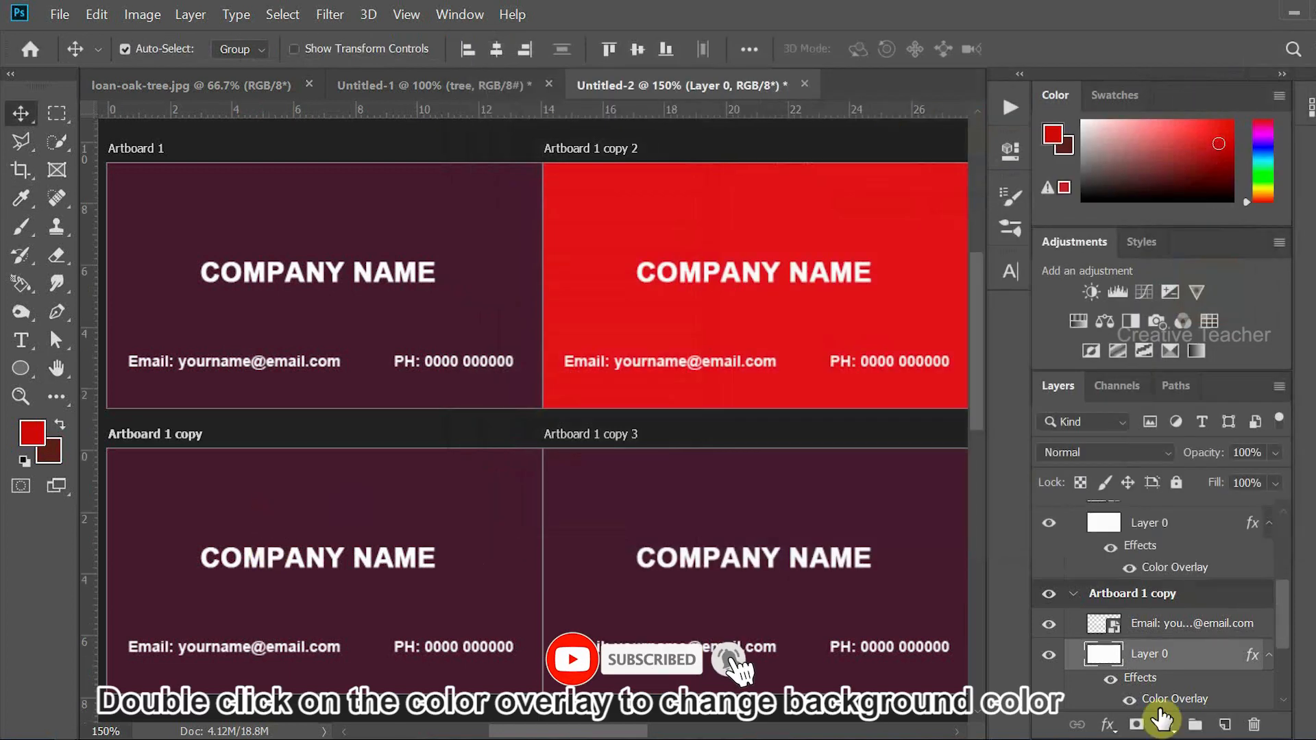
{"action": "double_click", "coordinate": [1196, 700]}
{"action": "left_click", "coordinate": [966, 130]}
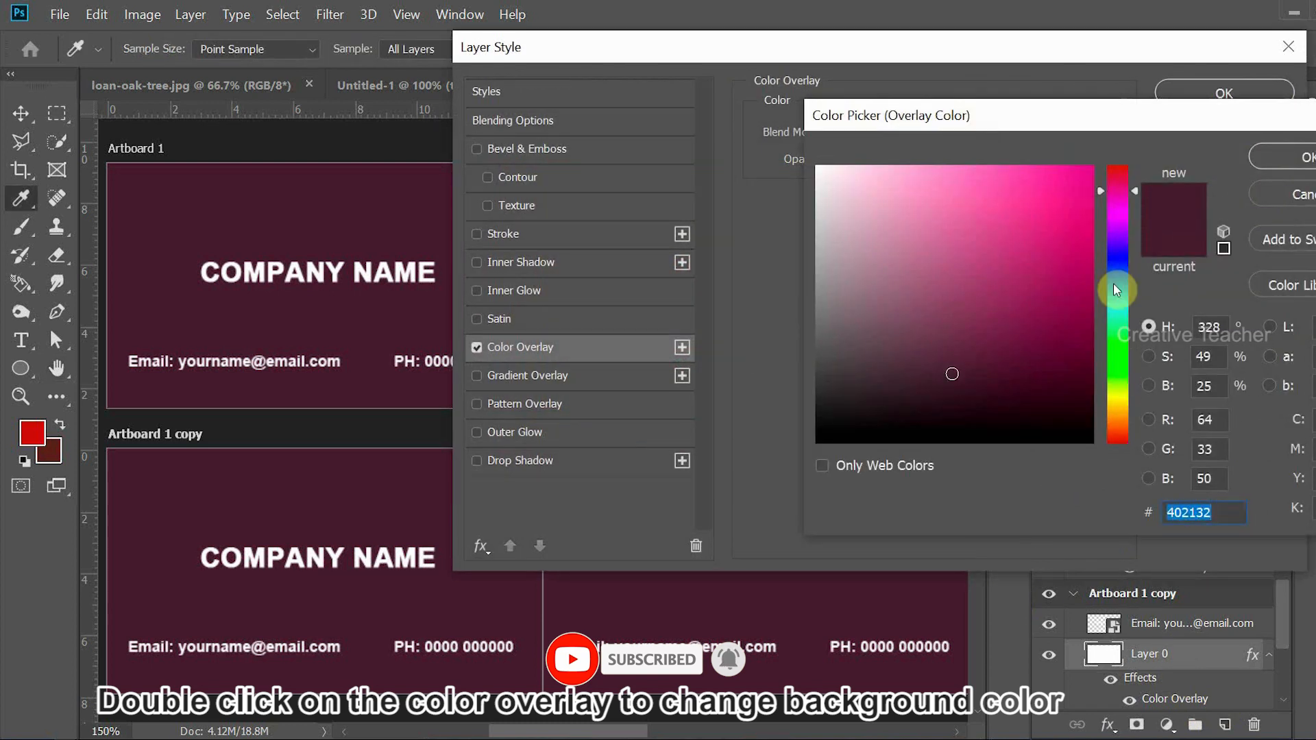
{"action": "left_click", "coordinate": [1112, 281]}
{"action": "left_click", "coordinate": [1062, 201]}
{"action": "left_click", "coordinate": [1280, 159]}
{"action": "left_click", "coordinate": [1224, 92]}
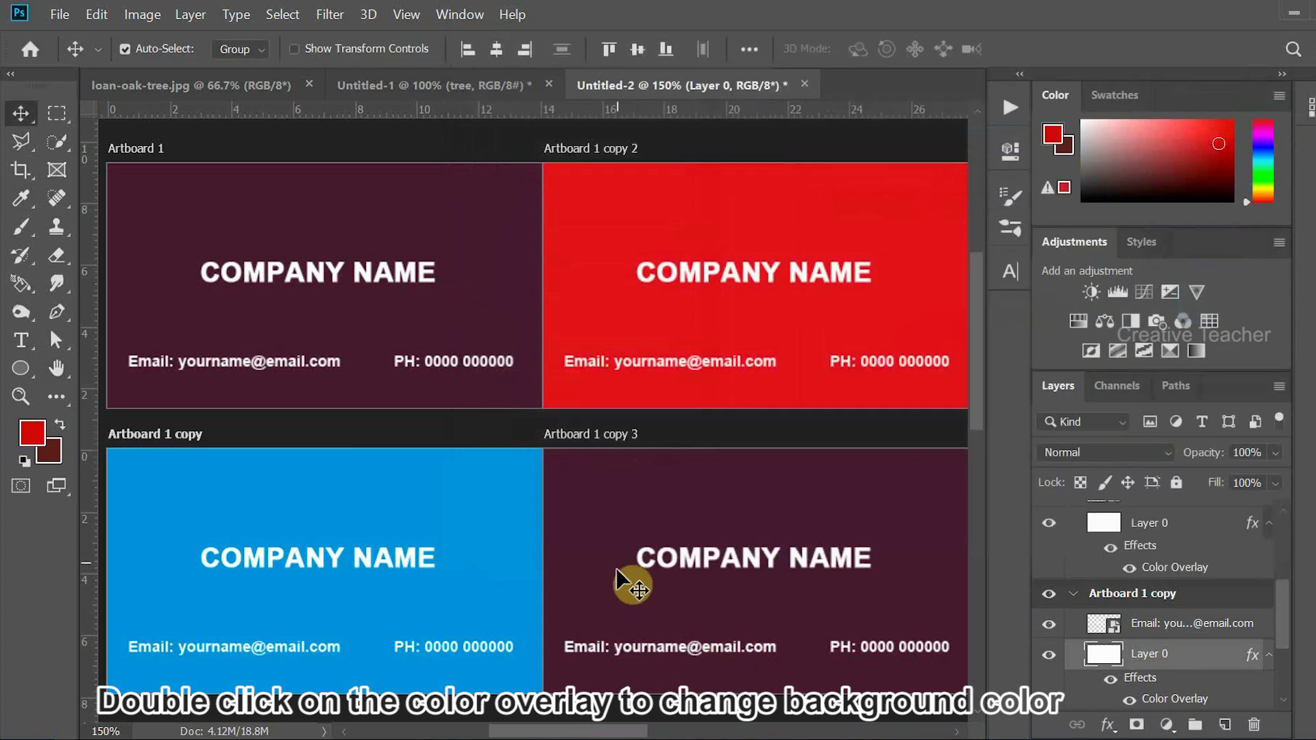
Step: Change the Color Overlay of Layer 0 in Artboard 1 copy 3 to black
{"action": "scroll", "coordinate": [1048, 612], "scroll_direction": "up", "scroll_amount": 2}
{"action": "double_click", "coordinate": [1242, 553]}
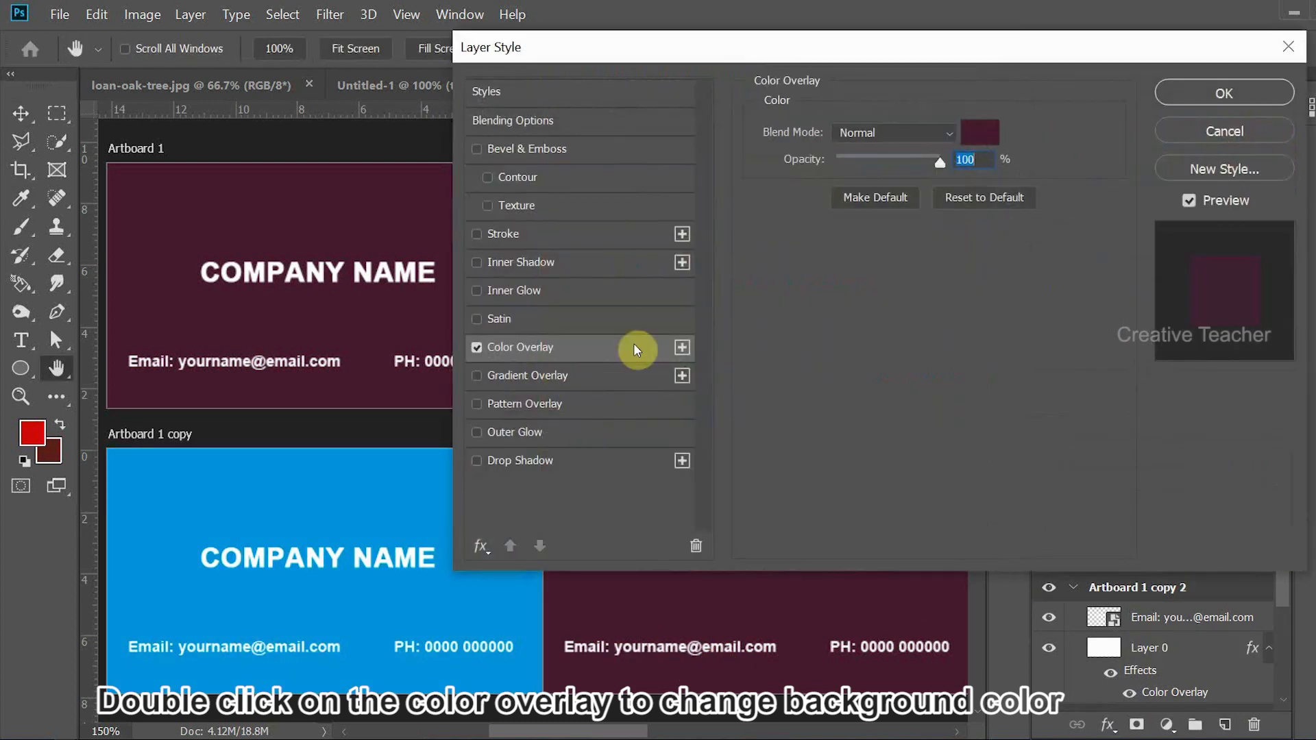
{"action": "left_click", "coordinate": [980, 131]}
{"action": "left_click", "coordinate": [836, 435]}
{"action": "left_click", "coordinate": [1280, 159]}
{"action": "left_click", "coordinate": [1224, 92]}
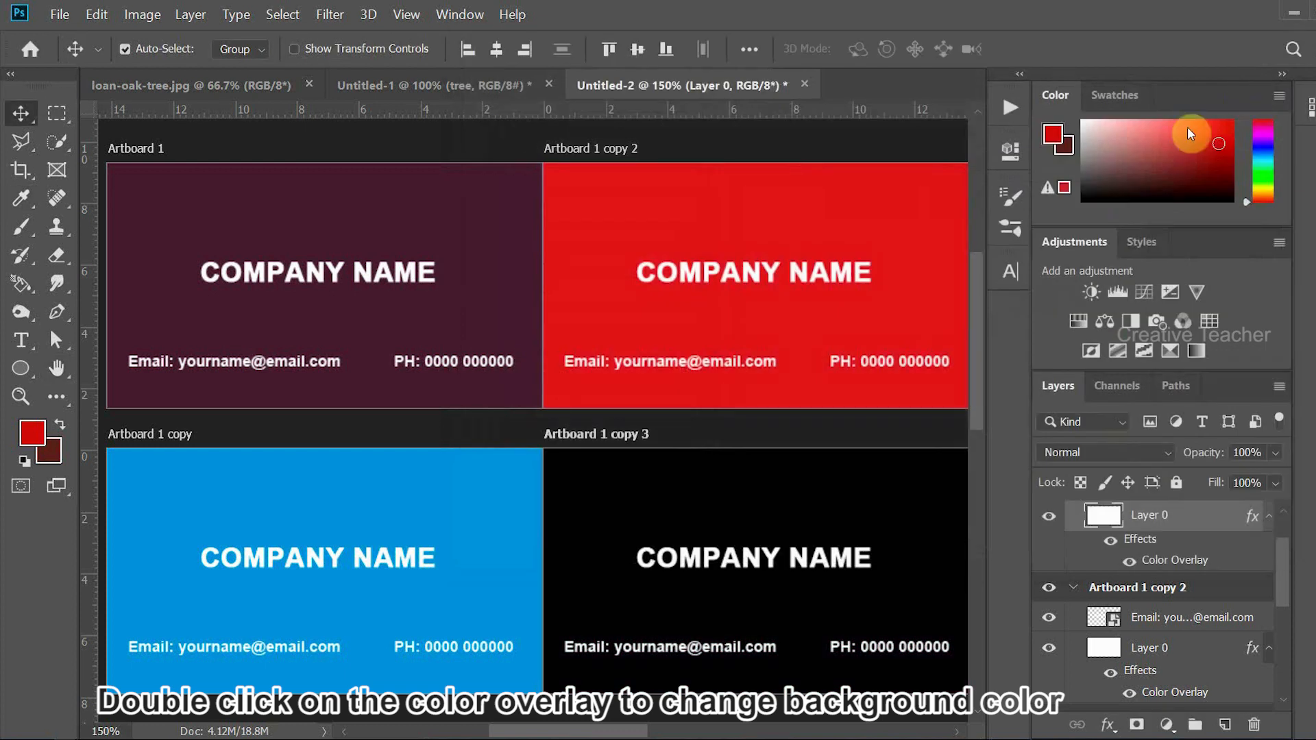
Step: Open the contents of the text smart object on the red card, Artboard 1 copy 2
{"action": "left_click", "coordinate": [461, 705]}
{"action": "left_click", "coordinate": [740, 271]}
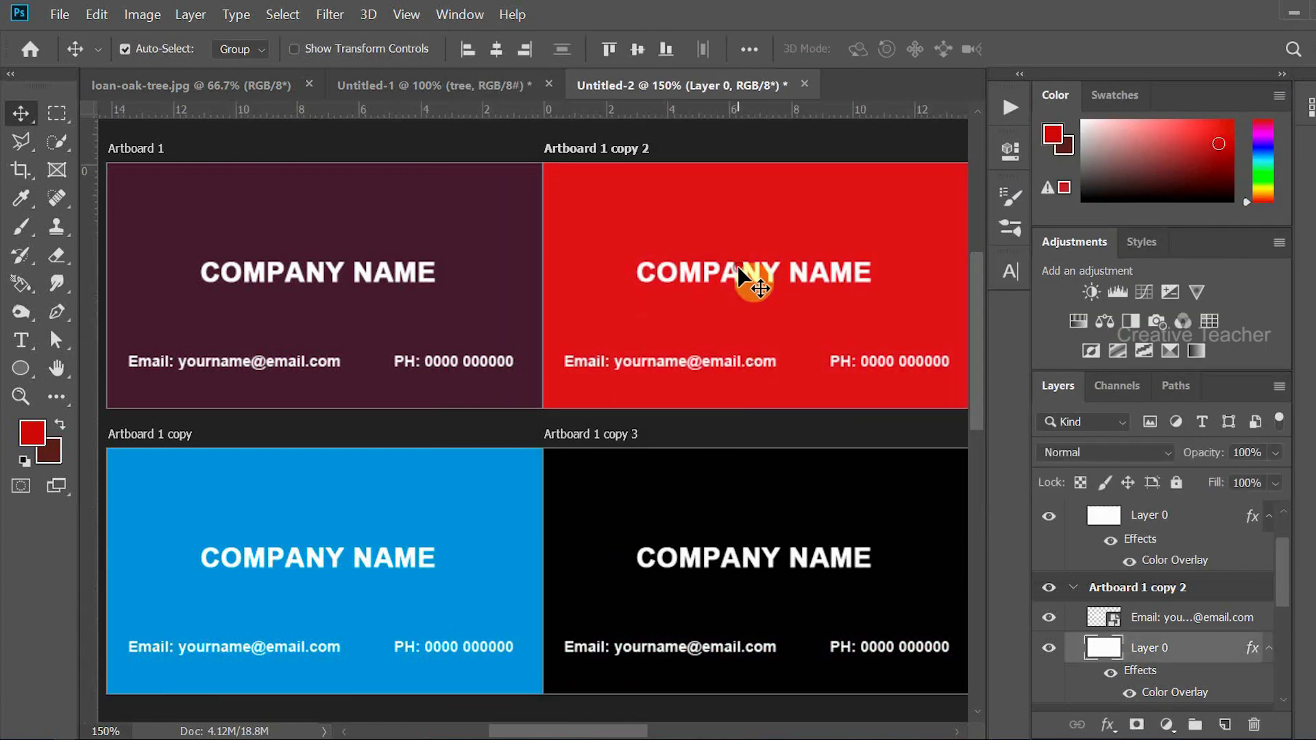
{"action": "left_click", "coordinate": [759, 276]}
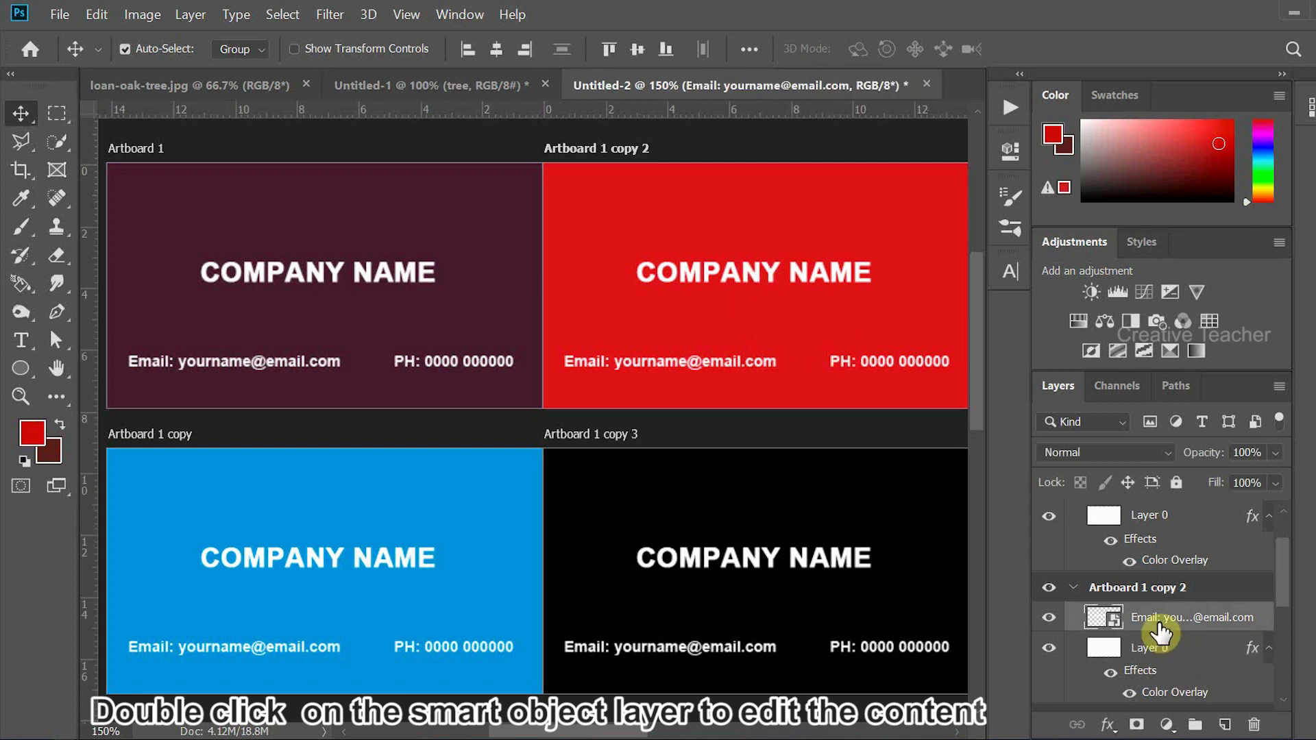
{"action": "double_click", "coordinate": [1103, 617]}
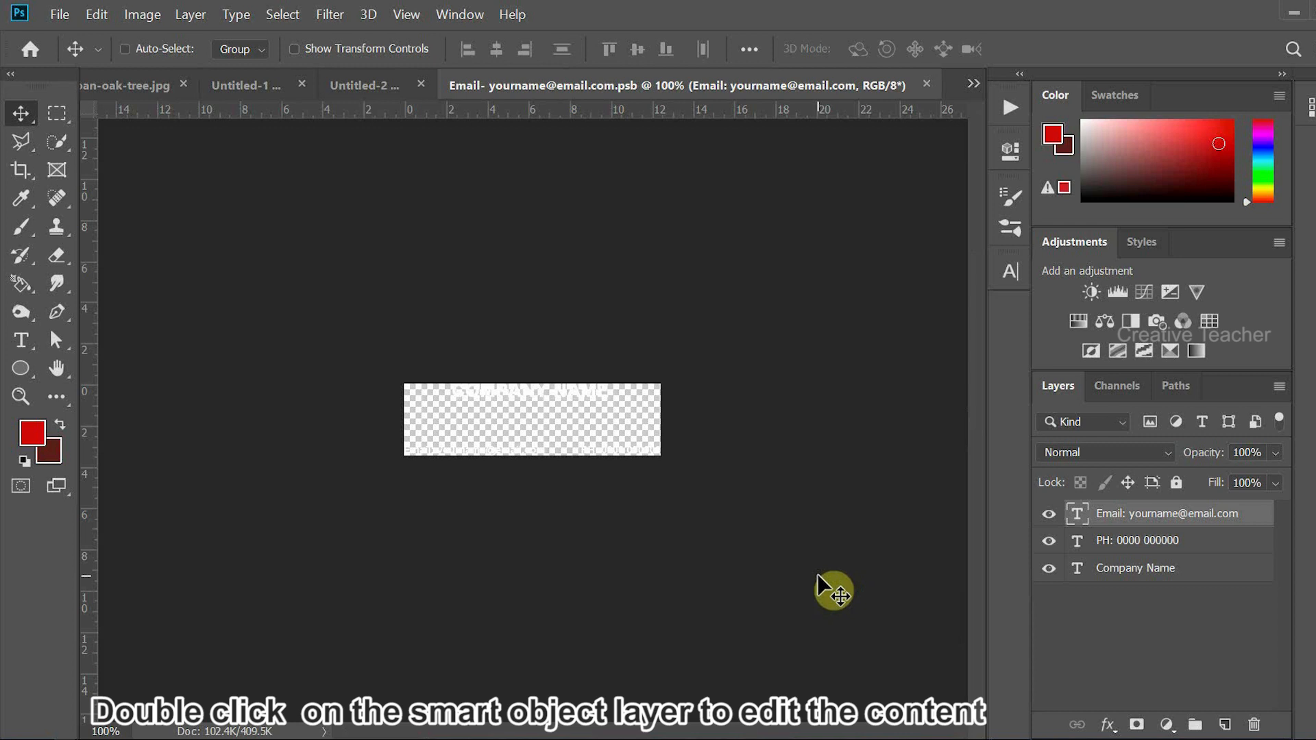
{"action": "key", "text": "ctrl+plus"}
{"action": "key", "text": "ctrl+plus"}
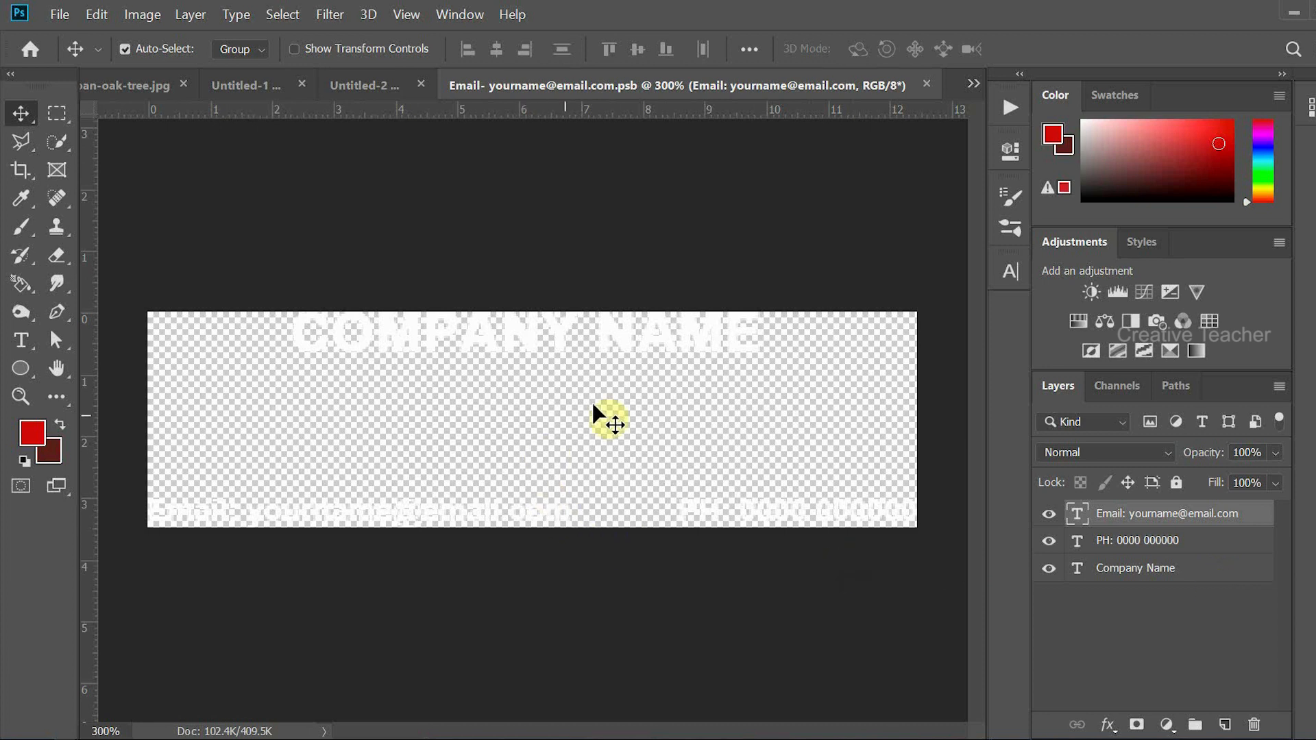
Step: Add a new layer beneath the Company Name text layer and fill it with the red foreground color
{"action": "left_click", "coordinate": [1204, 573]}
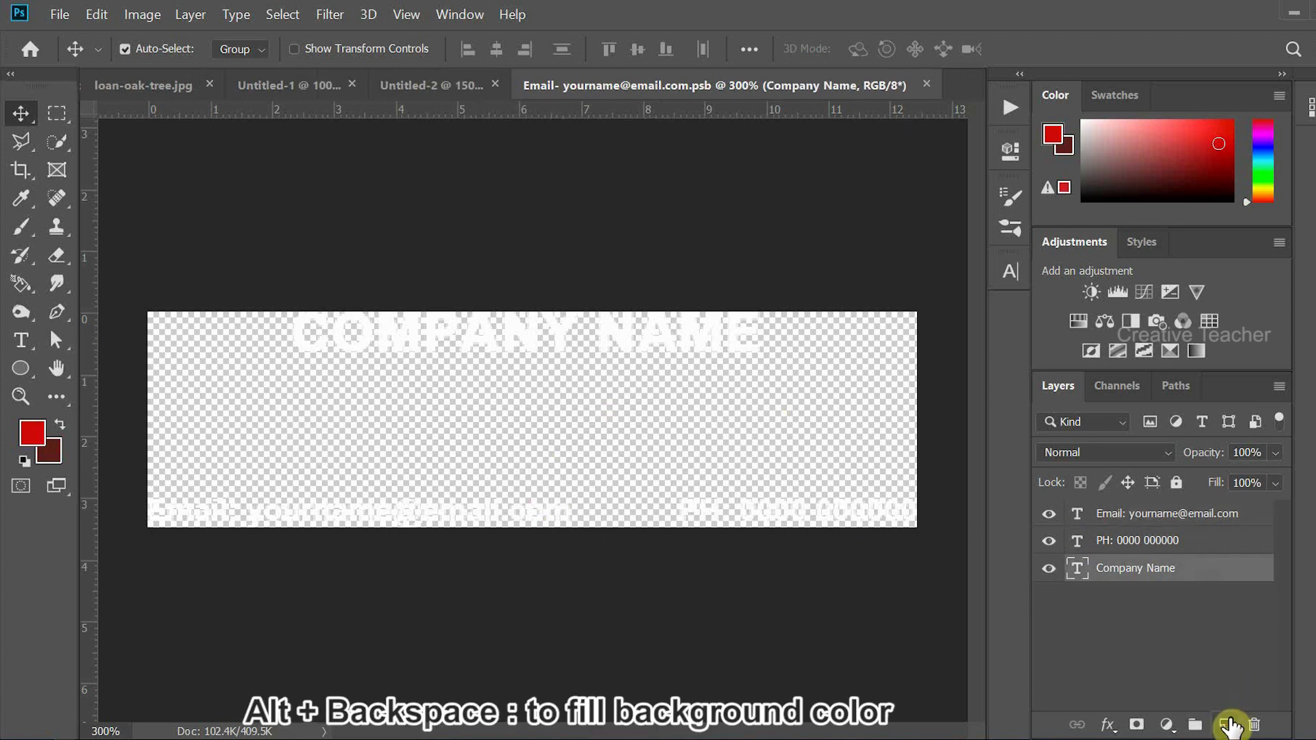
{"action": "left_click", "coordinate": [1224, 724]}
{"action": "left_click_drag", "start_coordinate": [1212, 570], "coordinate": [1211, 603]}
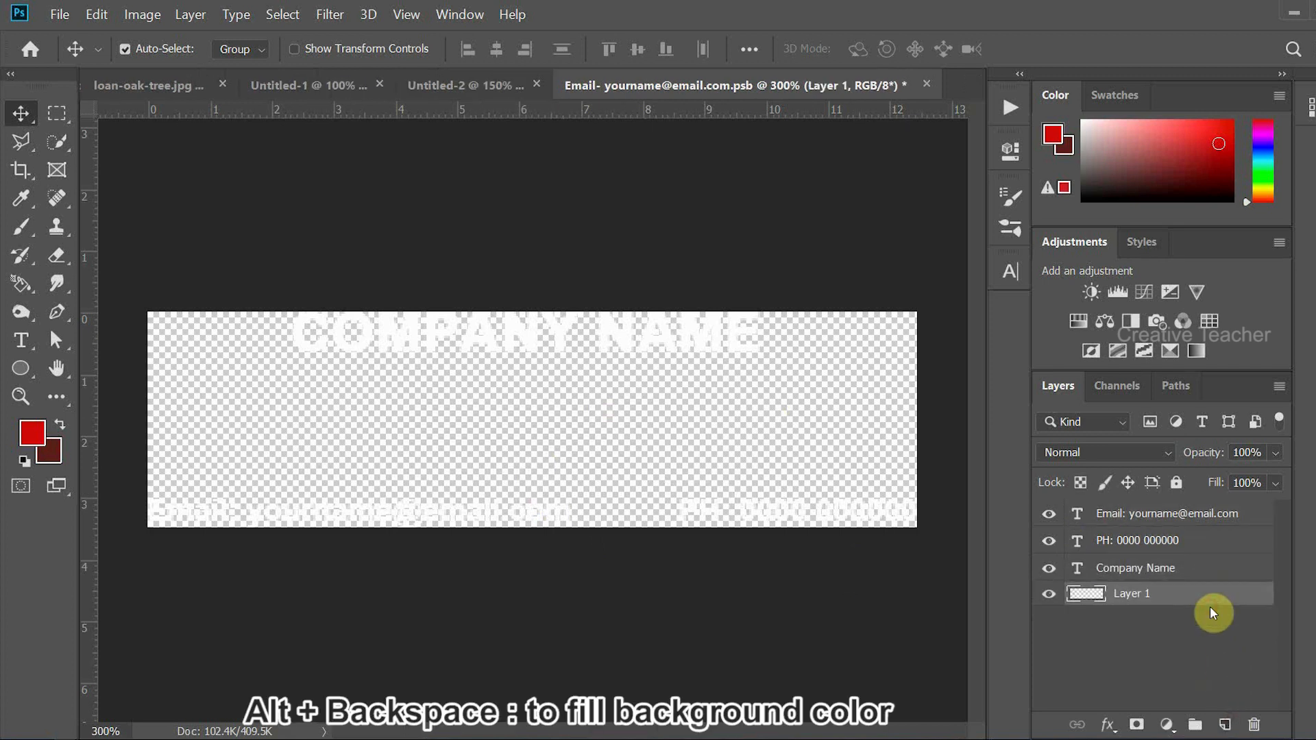
{"action": "key", "text": "alt+BackSpace"}
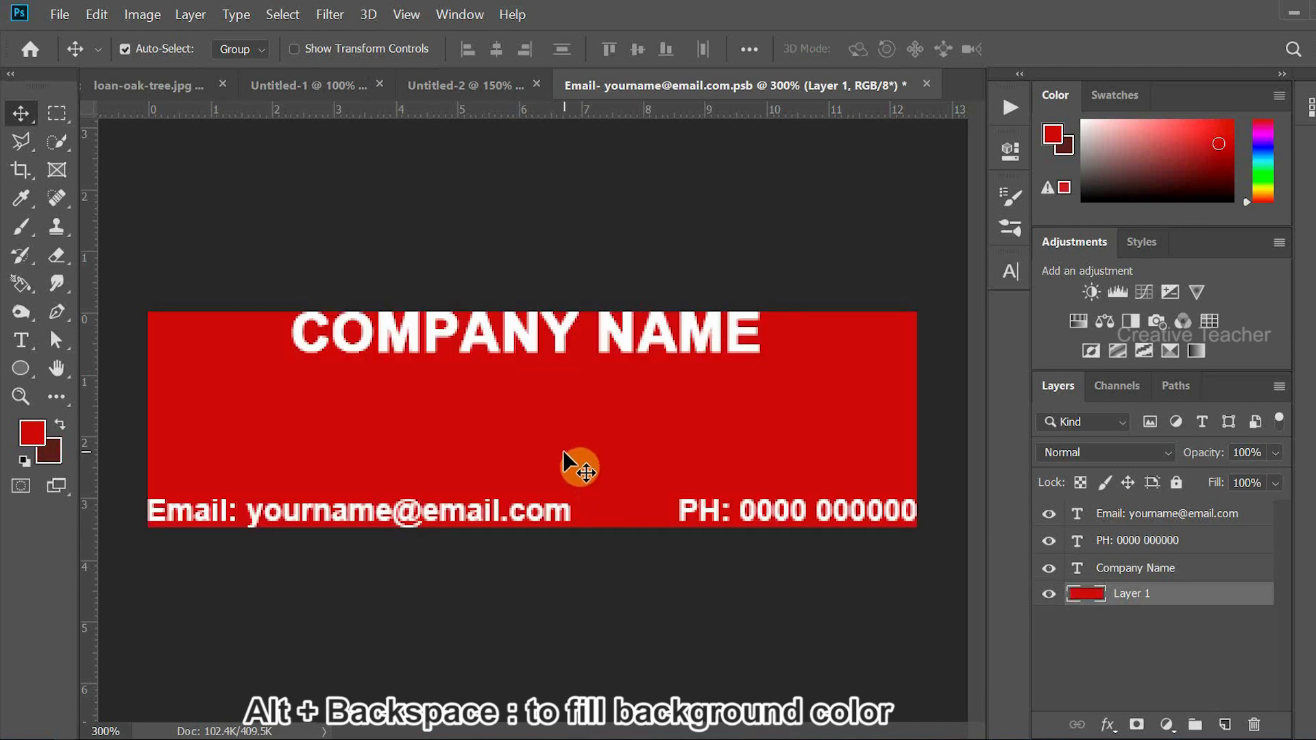
Step: Replace the COMPANY NAME heading with CREATIVE INSTRUCTOR and center it horizontally on the canvas
{"action": "left_click", "coordinate": [431, 337]}
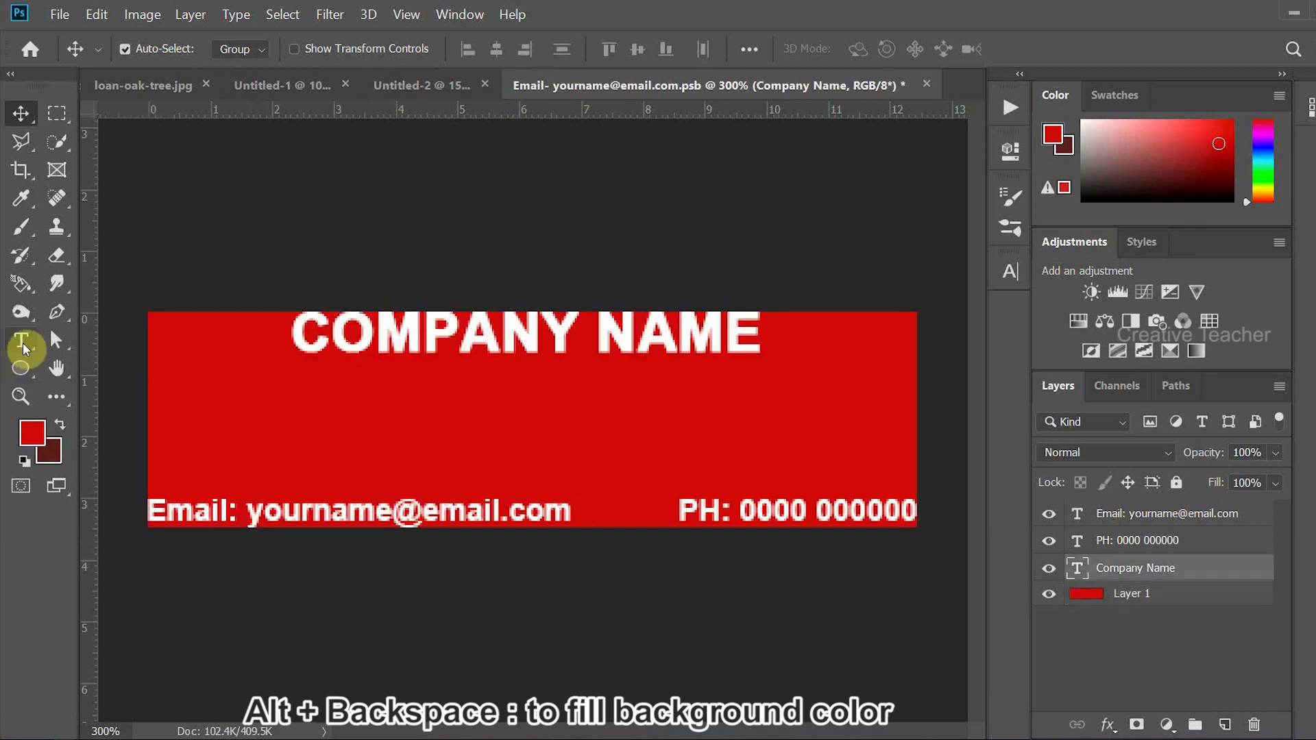
{"action": "left_click", "coordinate": [21, 339]}
{"action": "left_click", "coordinate": [760, 329]}
{"action": "left_click_drag", "start_coordinate": [761, 329], "coordinate": [242, 325]}
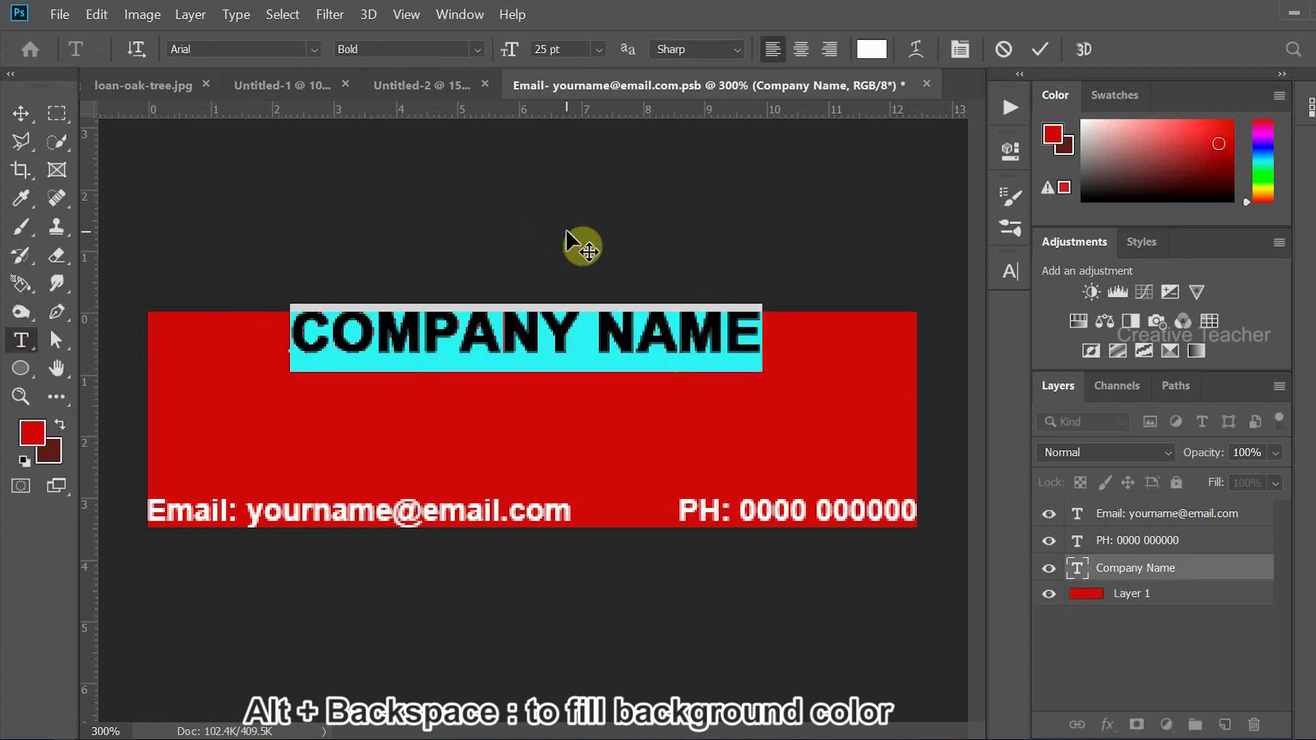
{"action": "type", "text": "CREATIVE INSTRU"}
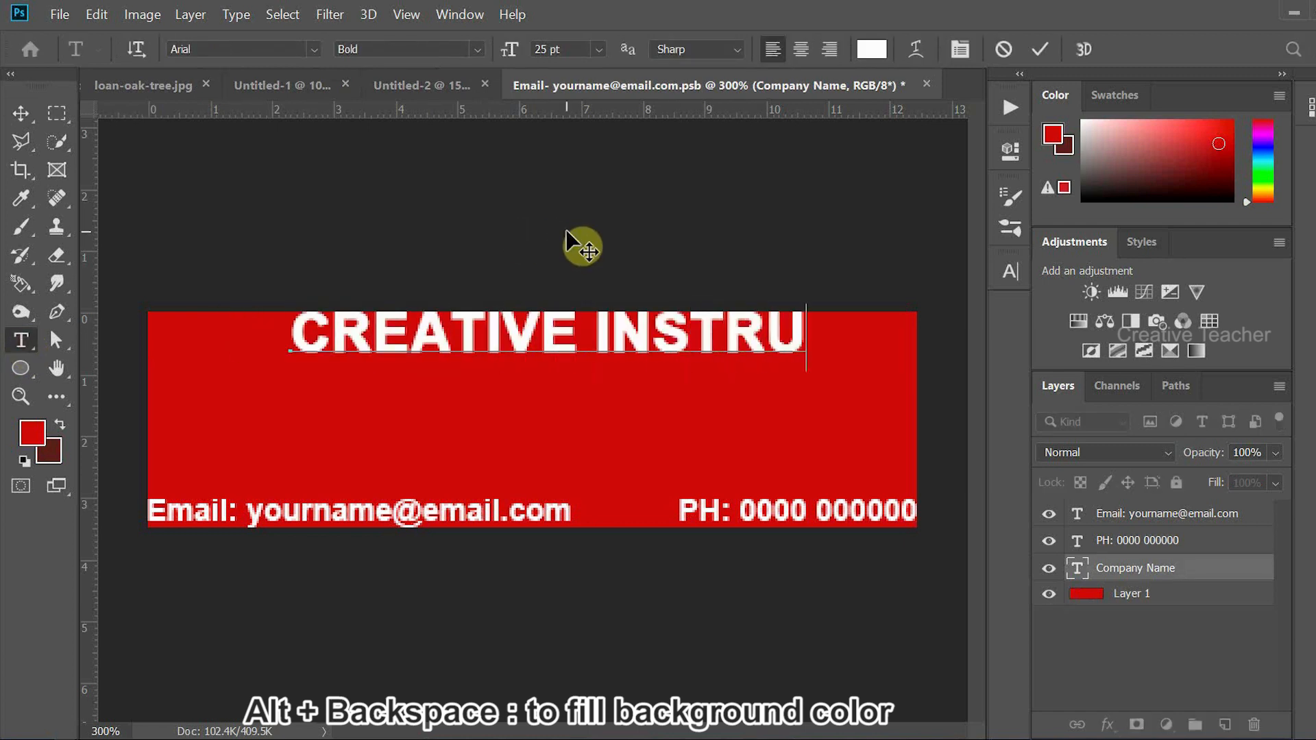
{"action": "type", "text": "CTOR"}
{"action": "left_click", "coordinate": [500, 48]}
{"action": "key", "text": "ctrl+d"}
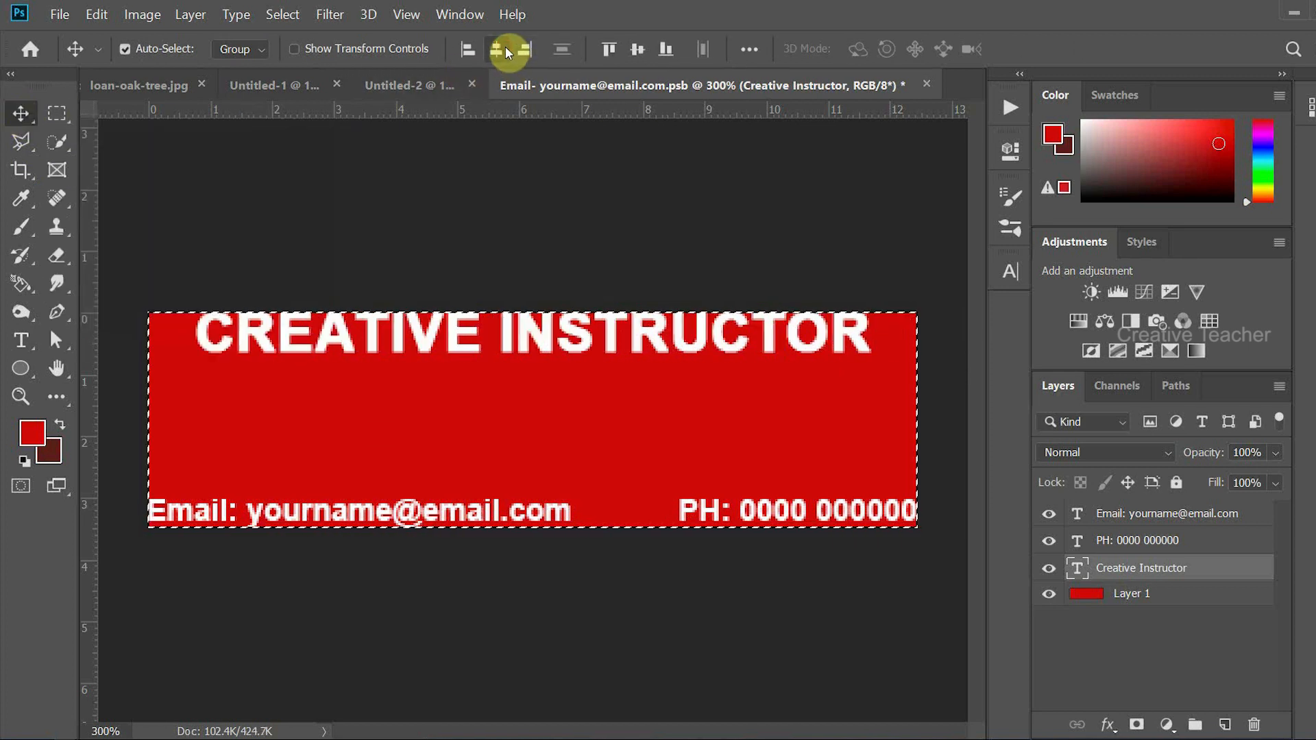
Step: Edit the PH text, replacing the first four digits and the last digit of the placeholder phone number
{"action": "left_click", "coordinate": [773, 523]}
{"action": "key", "text": "t"}
{"action": "left_click_drag", "start_coordinate": [774, 510], "coordinate": [741, 508]}
{"action": "type", "text": "9744"}
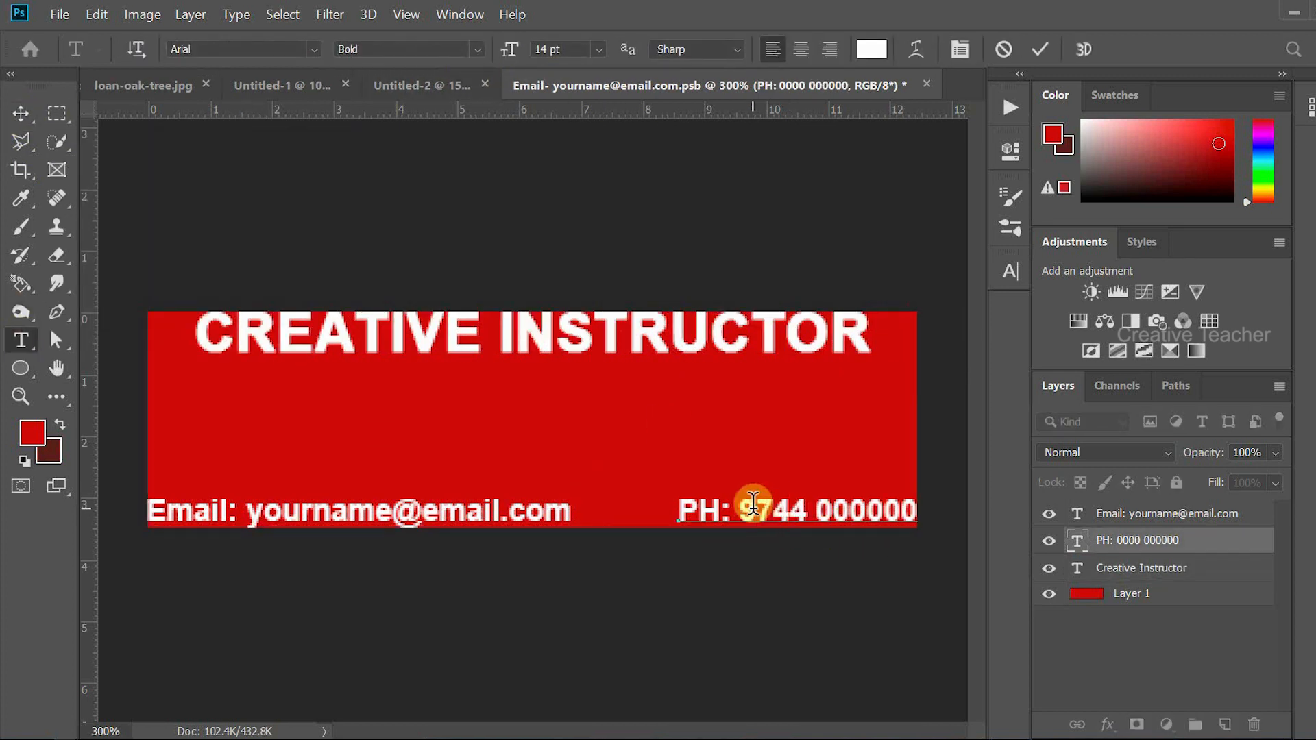
{"action": "key", "text": "Right"}
{"action": "key", "text": "Right"}
{"action": "key", "text": "End"}
{"action": "key", "text": "BackSpace"}
{"action": "type", "text": "8"}
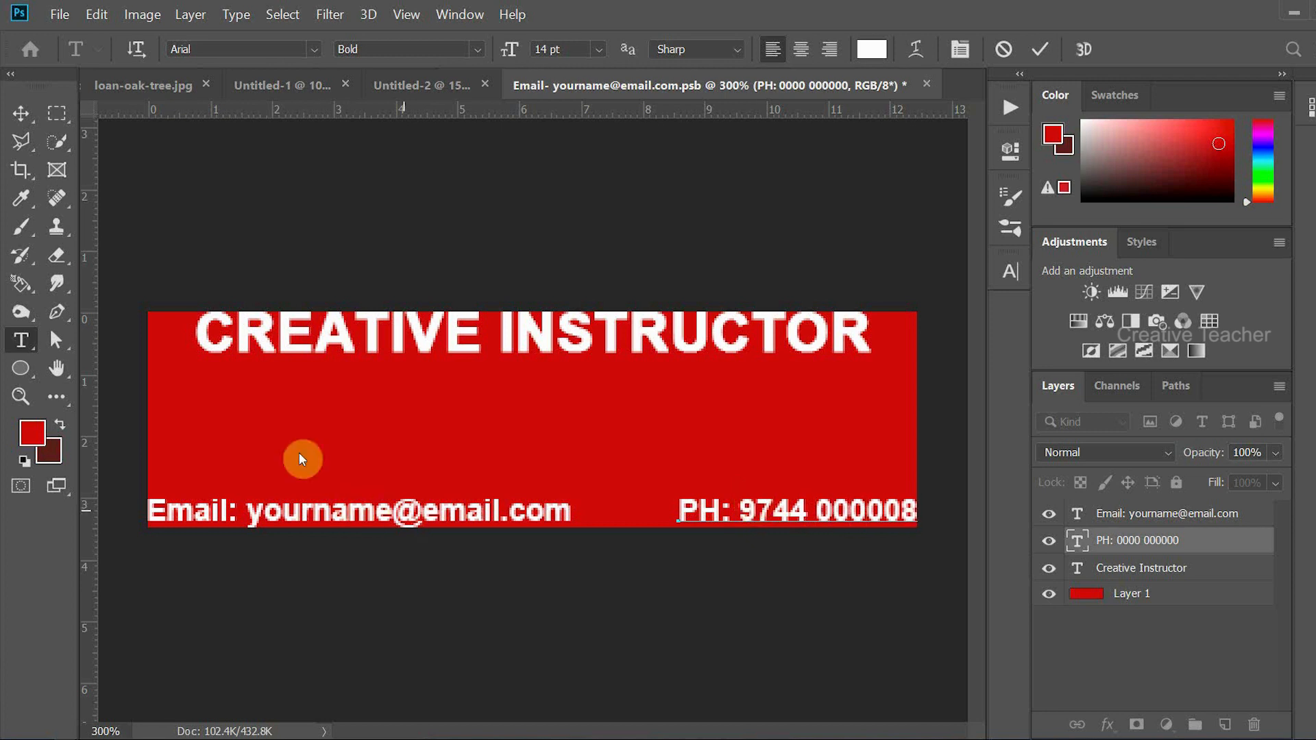
{"action": "left_click", "coordinate": [20, 113]}
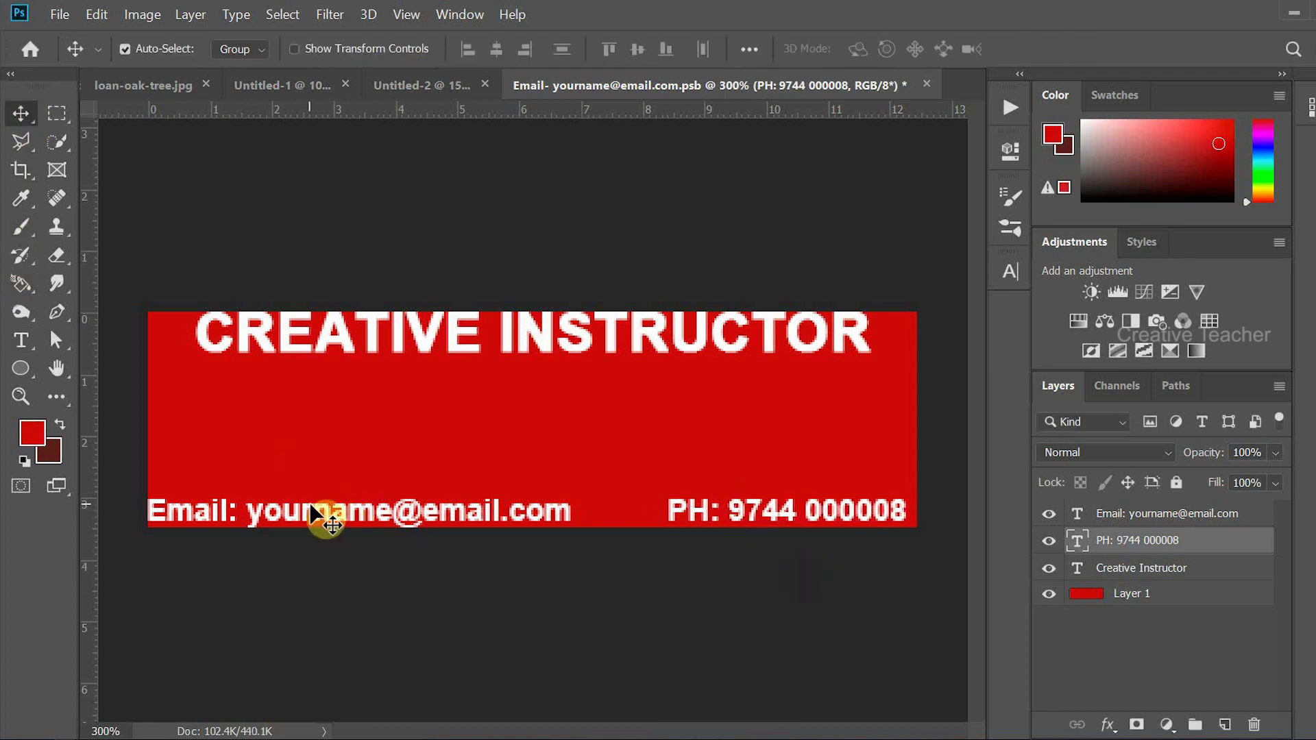
Step: Replace the part before the @ sign in the Email text with the contact's first name
{"action": "left_click", "coordinate": [329, 514]}
{"action": "left_click", "coordinate": [21, 340]}
{"action": "left_click", "coordinate": [400, 510]}
{"action": "left_click_drag", "start_coordinate": [399, 511], "coordinate": [249, 506]}
{"action": "key", "text": "BackSpace"}
{"action": "type", "text": "john"}
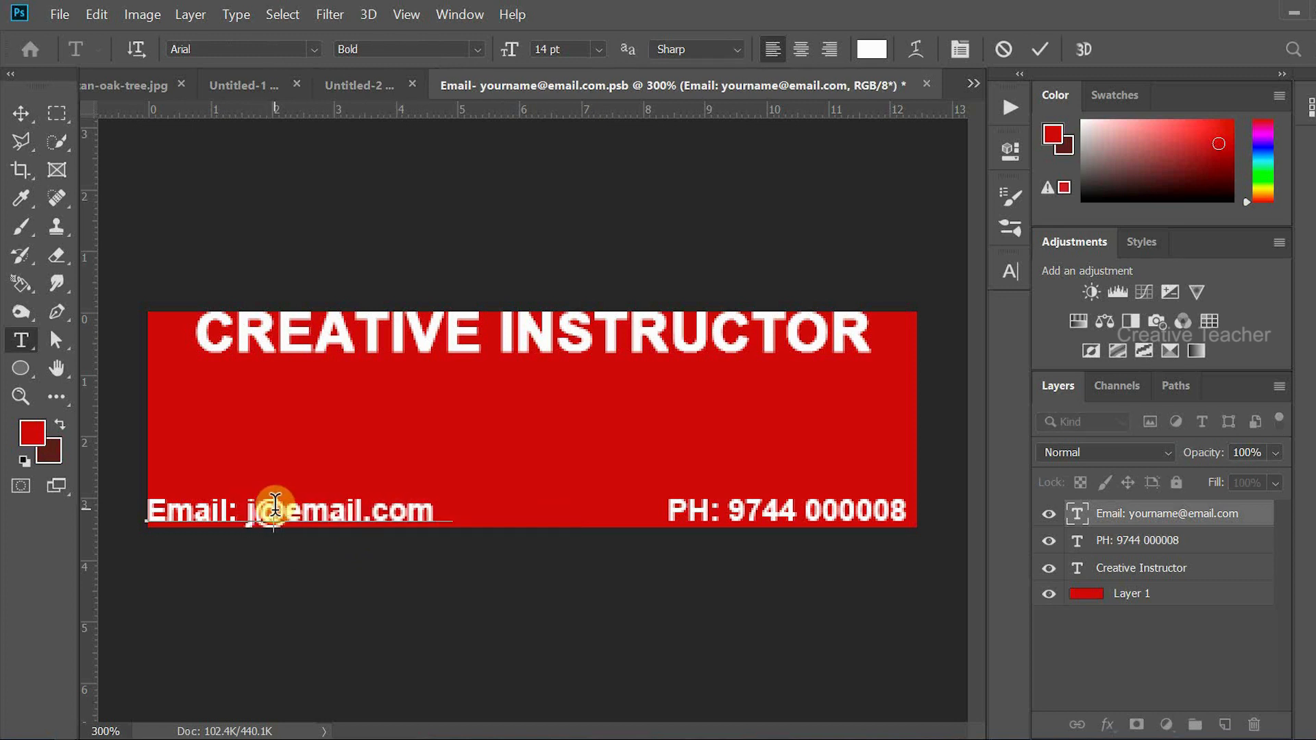
{"action": "left_click", "coordinate": [20, 113]}
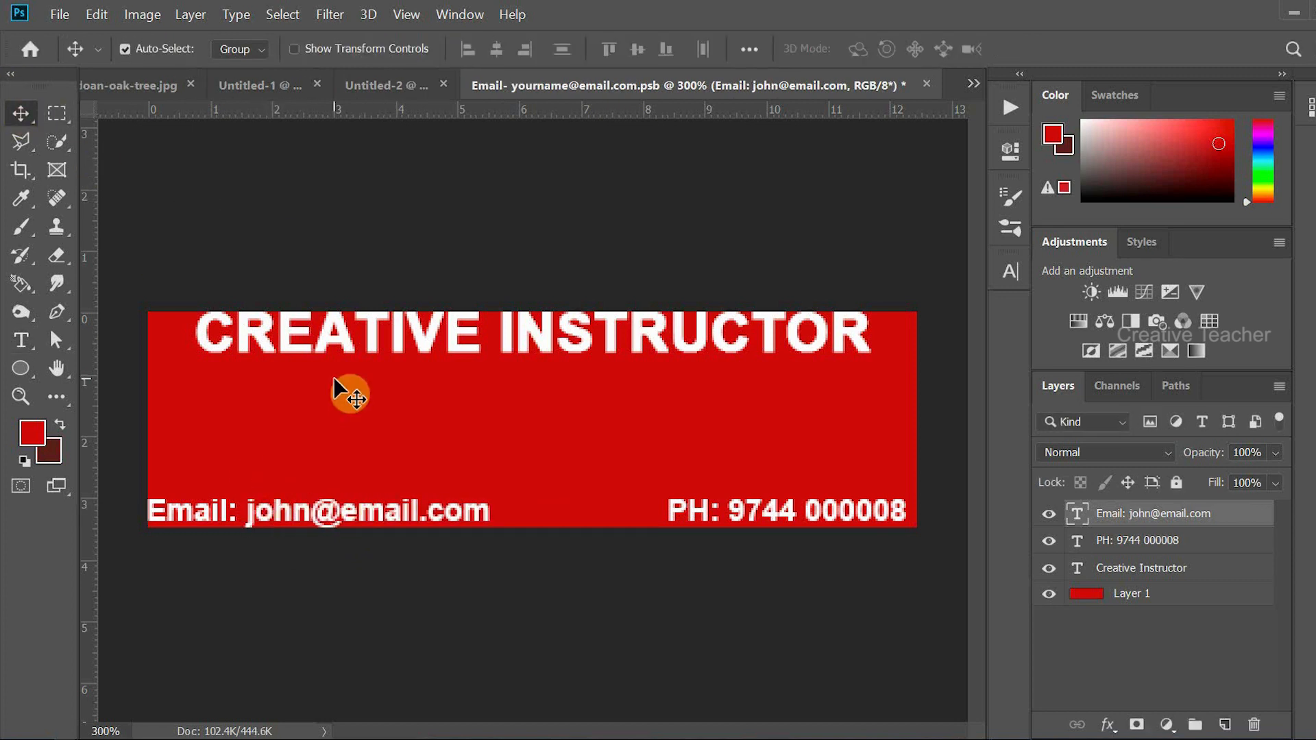
Step: Hide the red-filled Layer 1 and save the smart object's contents
{"action": "left_click", "coordinate": [1047, 595]}
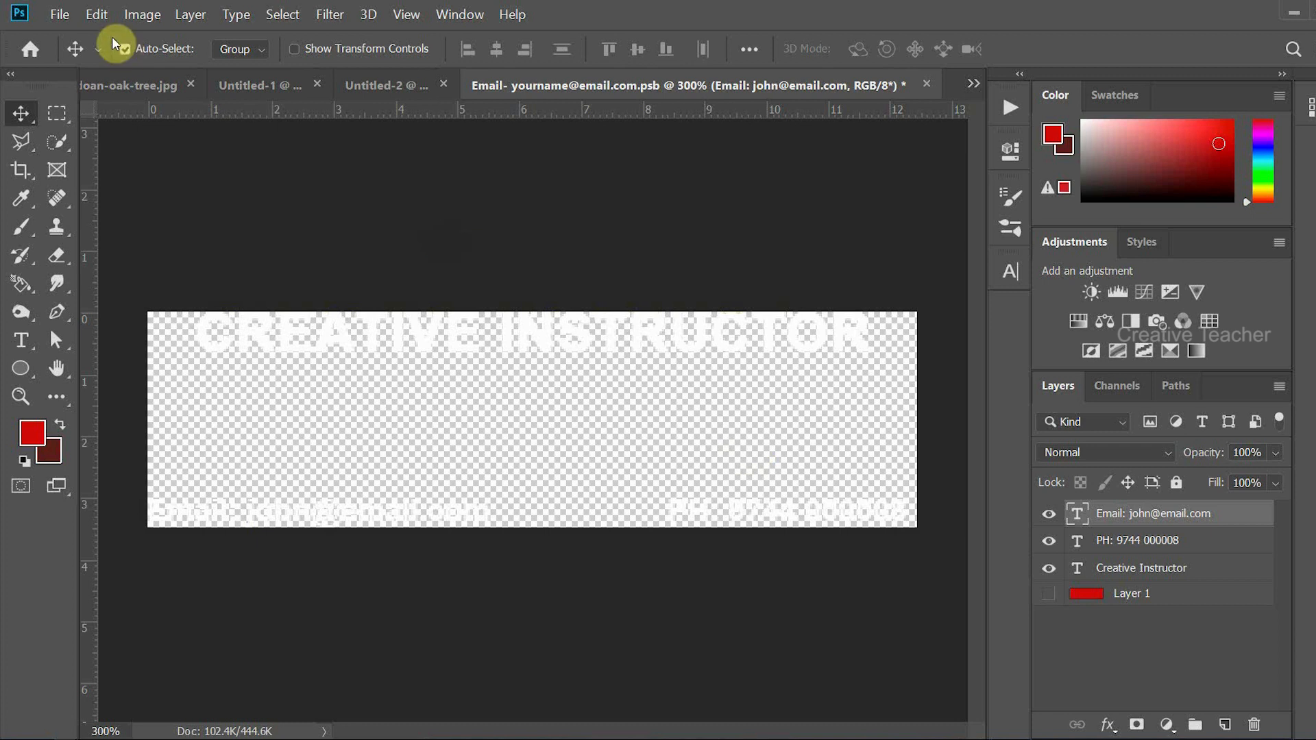
{"action": "left_click", "coordinate": [65, 15]}
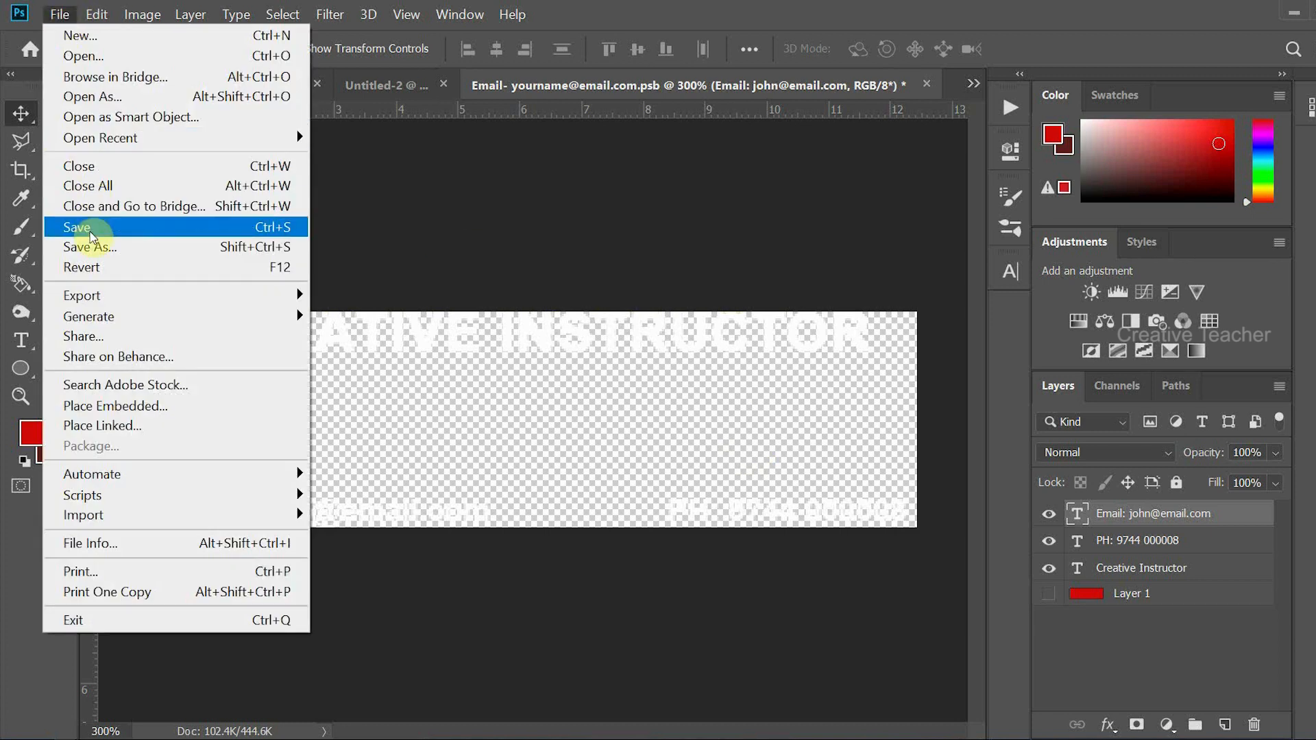
{"action": "left_click", "coordinate": [89, 227]}
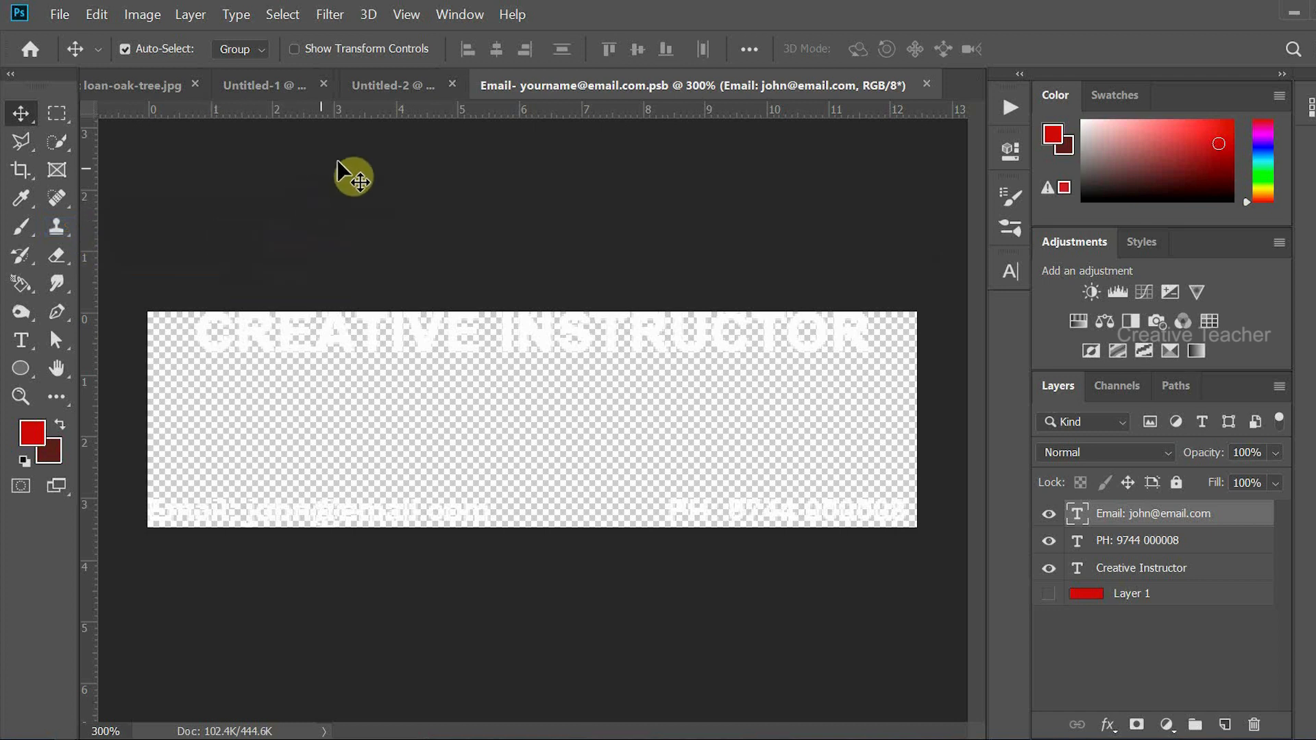
Step: Return to the Untitled-2 document and deselect the layers to check the text on all four business cards
{"action": "left_click", "coordinate": [375, 87]}
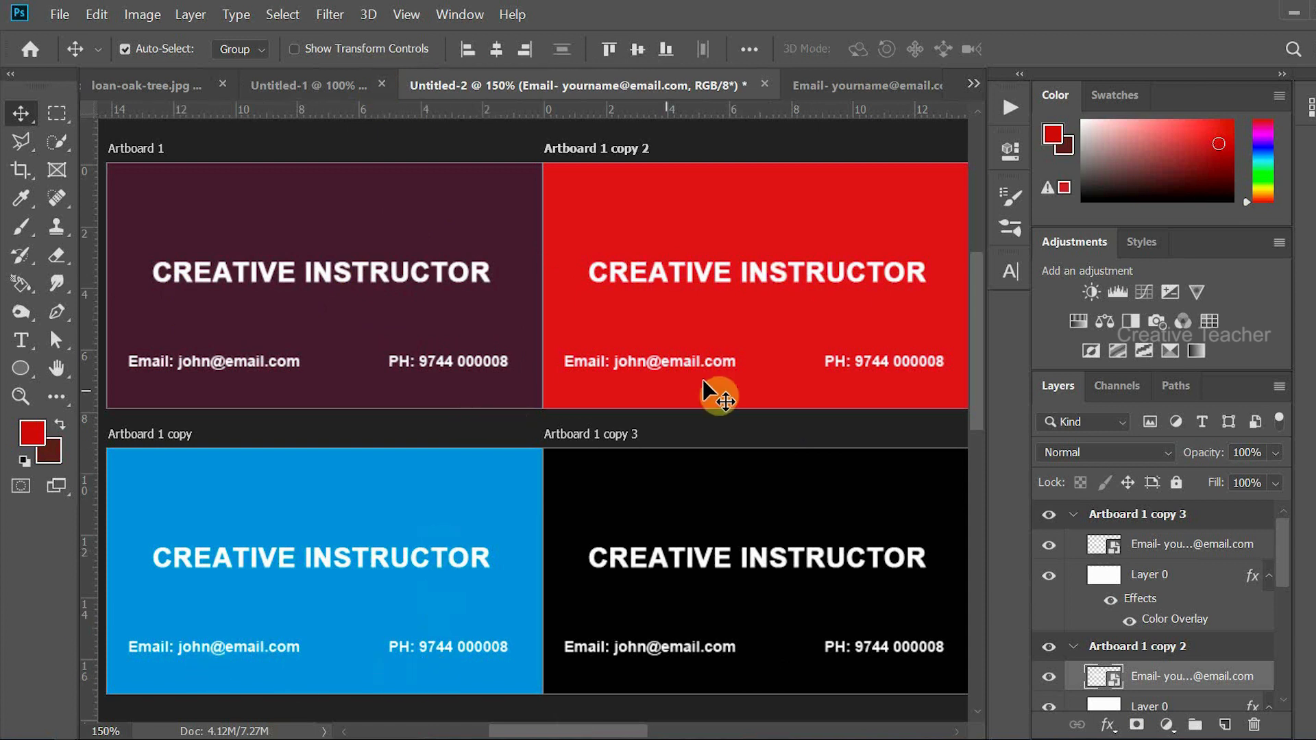
{"action": "left_click", "coordinate": [710, 424]}
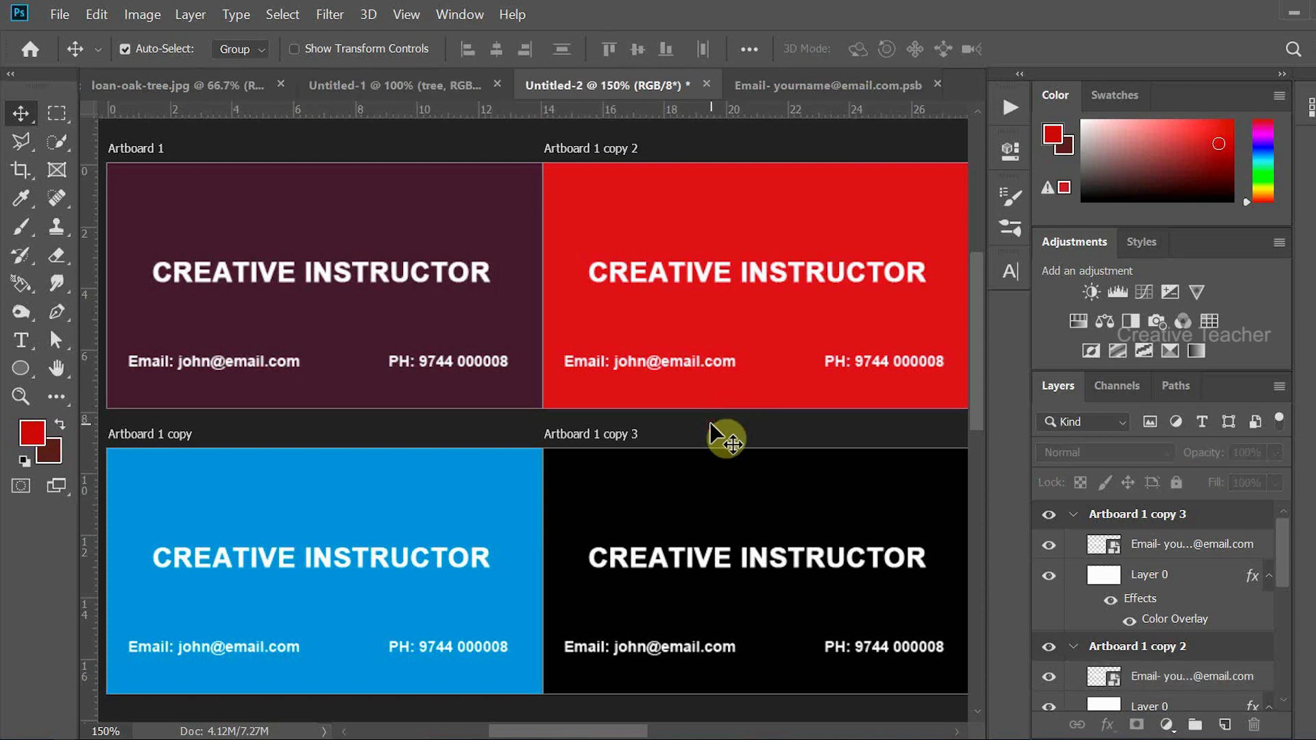